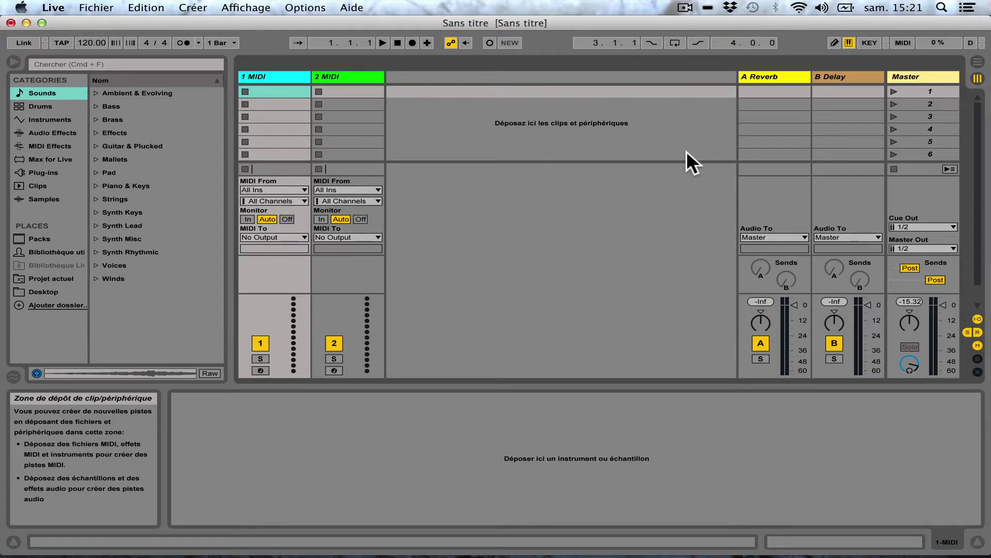
pyautogui.click(477, 195)
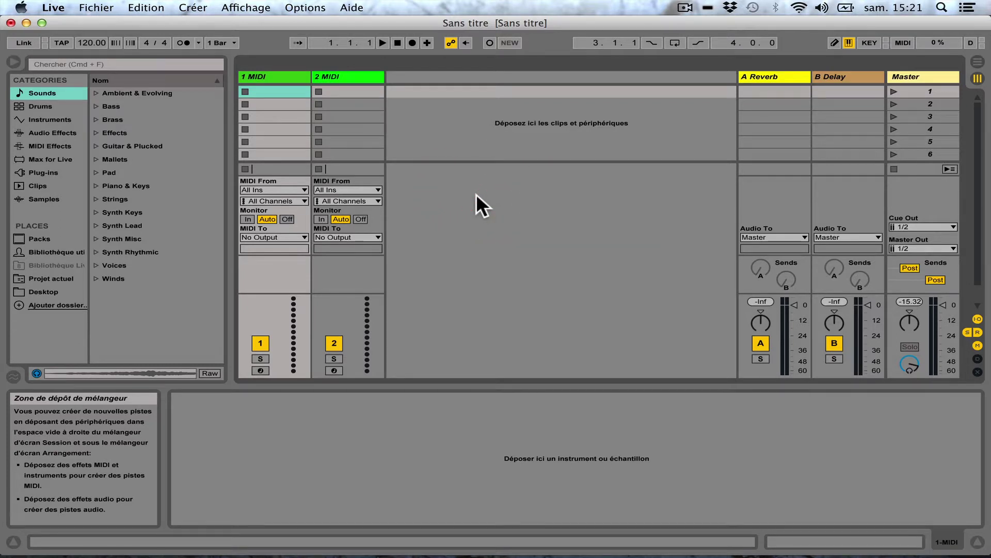
pyautogui.click(286, 75)
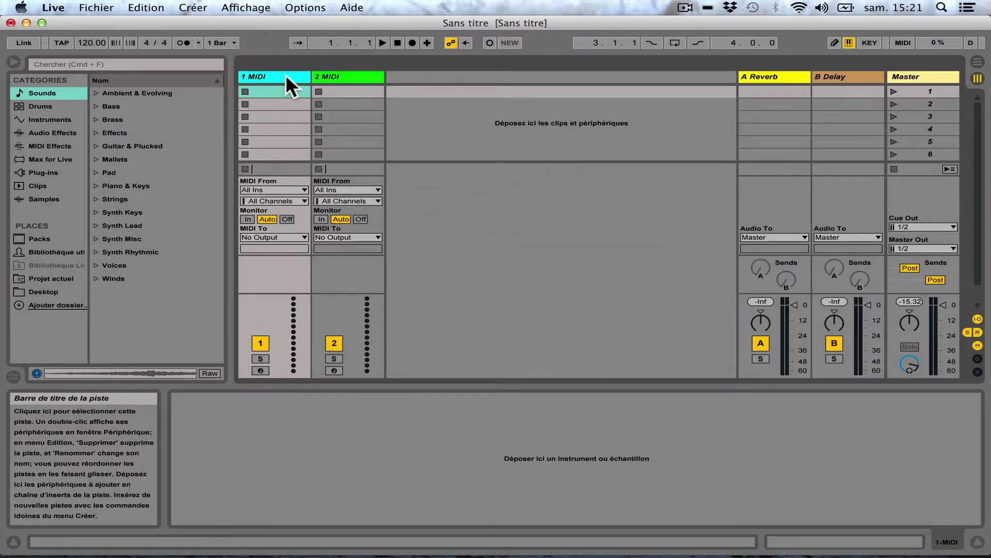
pyautogui.press('Right')
pyautogui.press('Left')
pyautogui.click(346, 76)
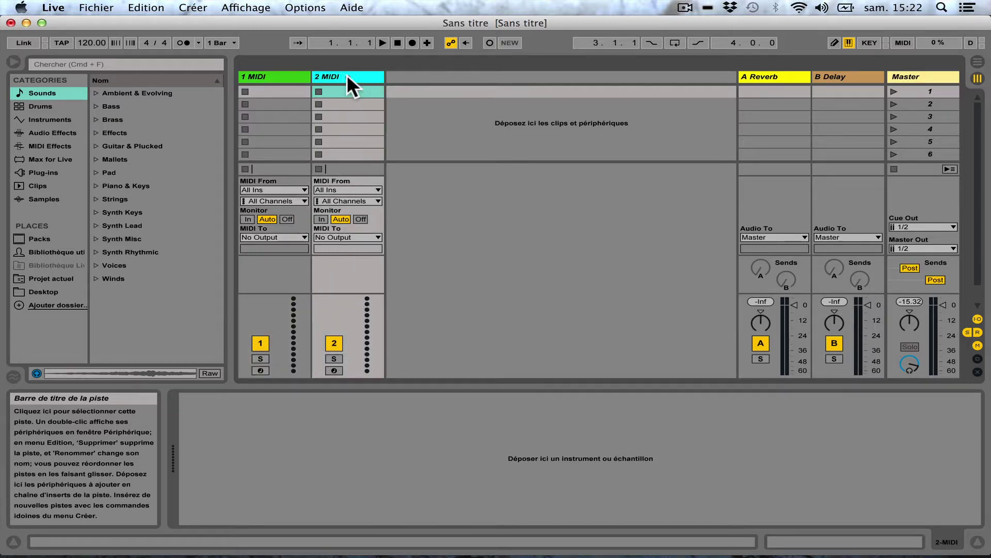
# Insert a new MIDI track directly after the 1 MIDI track.
pyautogui.click(276, 77)
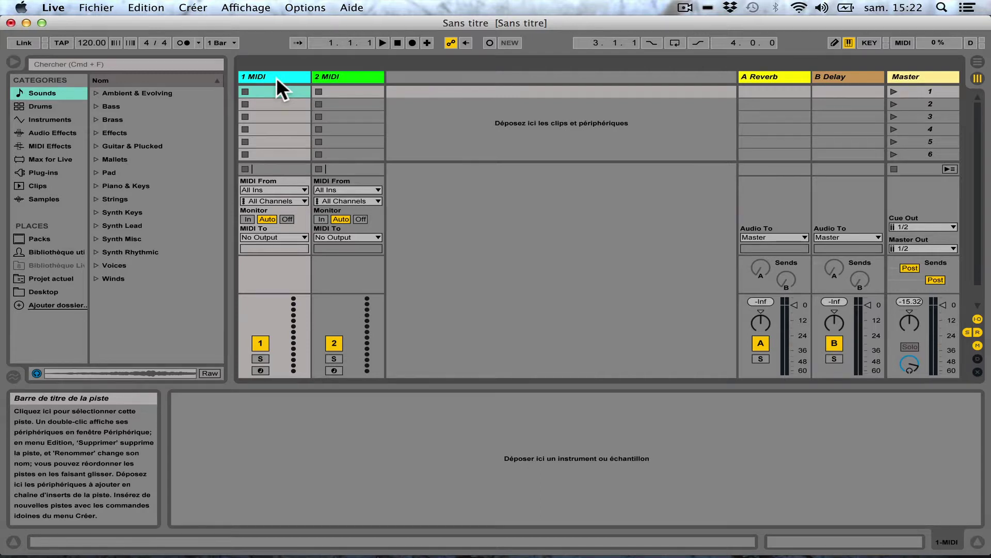
pyautogui.press('shift+super+t')
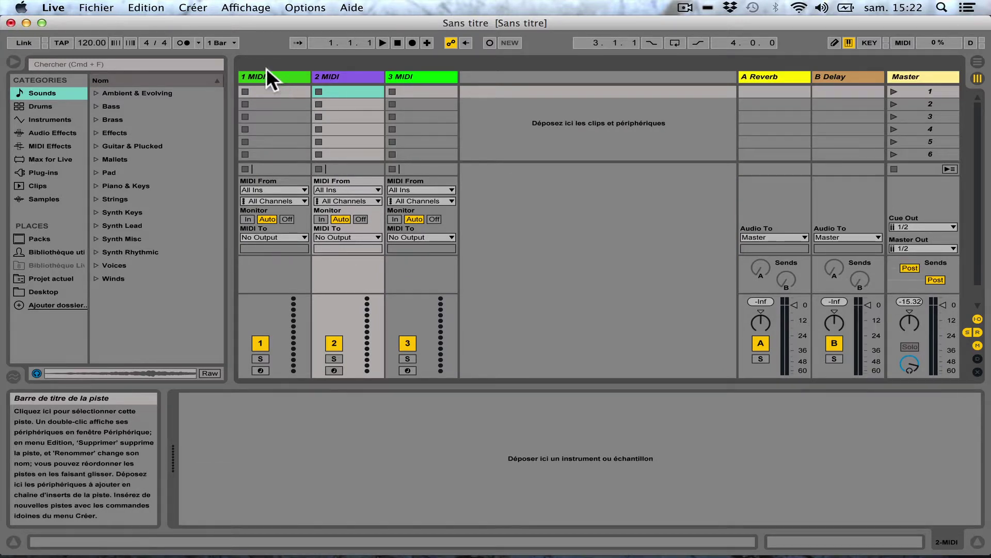
pyautogui.click(194, 8)
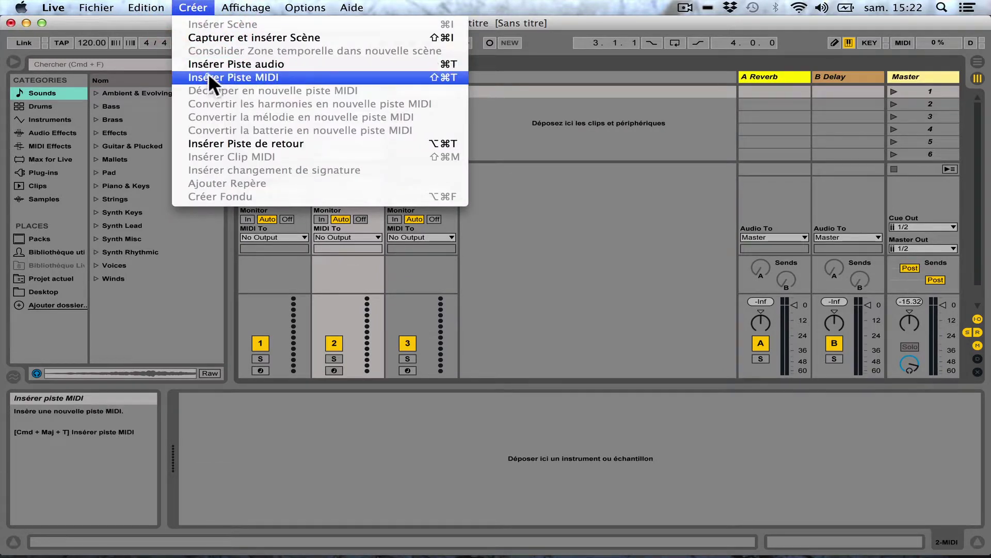
pyautogui.click(619, 253)
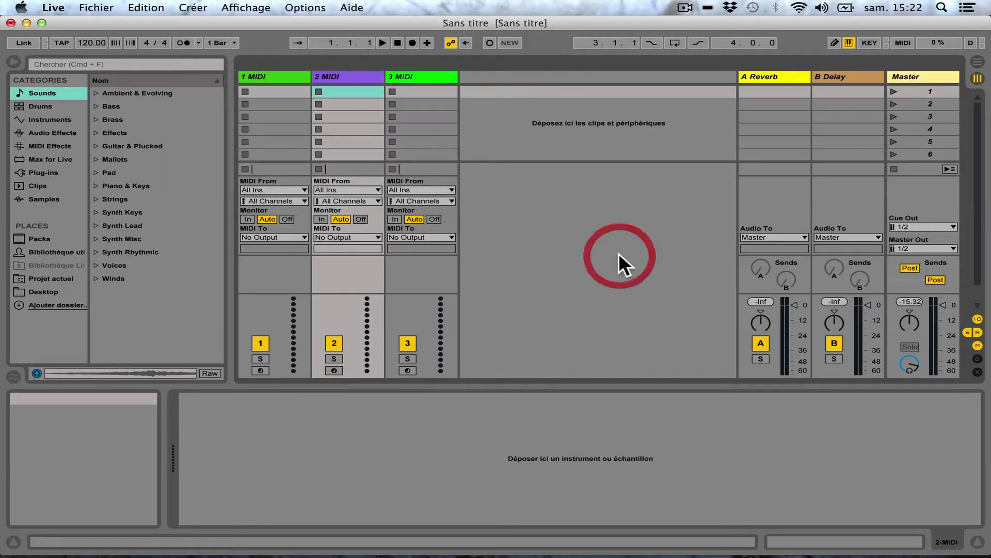
# Select the first clip slot of the 1 MIDI track and choose All Ins as the track's MIDI input source.
pyautogui.click(274, 76)
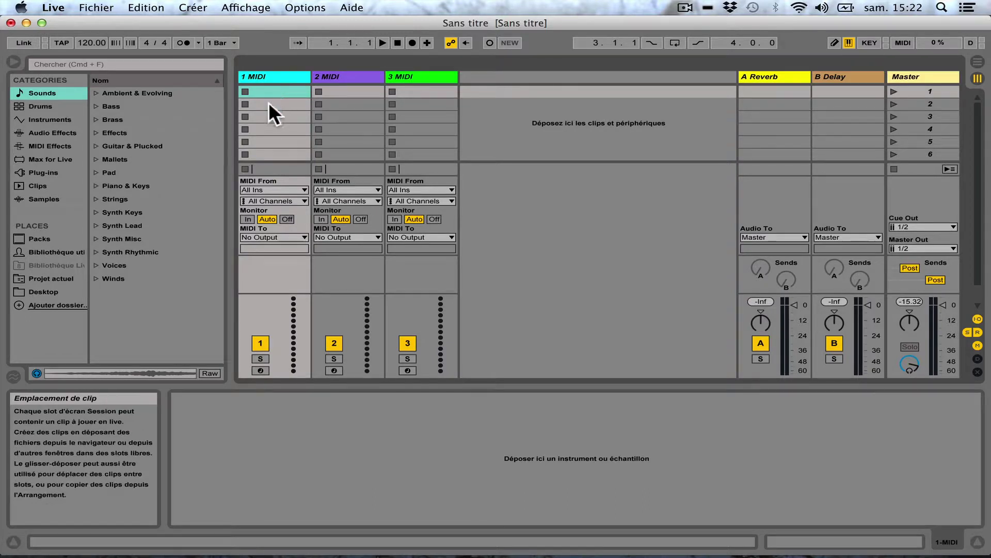
pyautogui.click(268, 101)
pyautogui.click(265, 88)
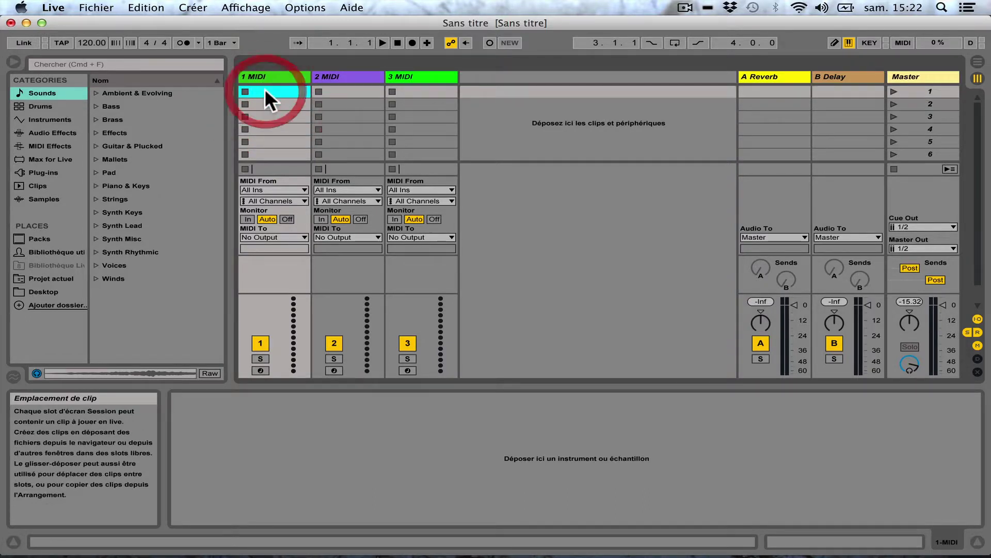
pyautogui.click(284, 188)
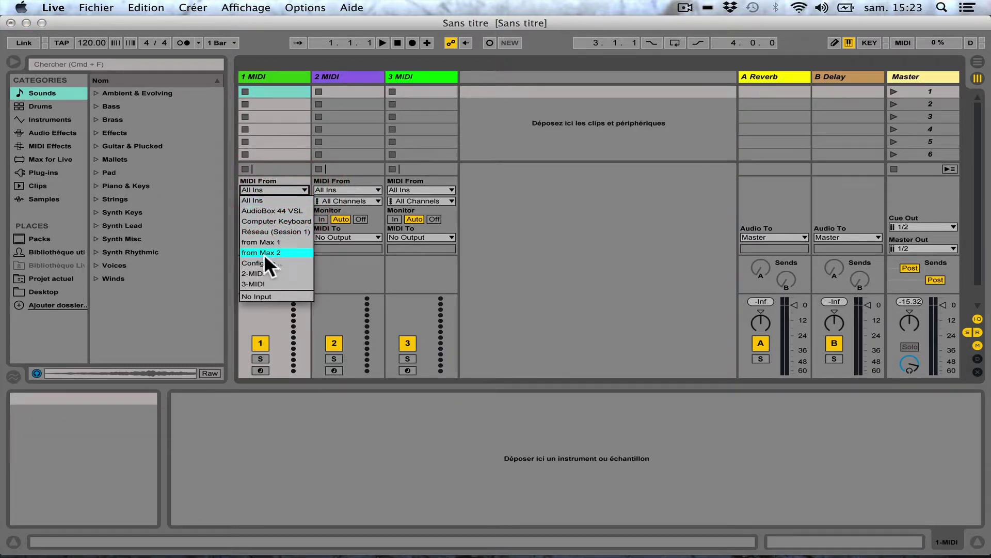
pyautogui.click(268, 198)
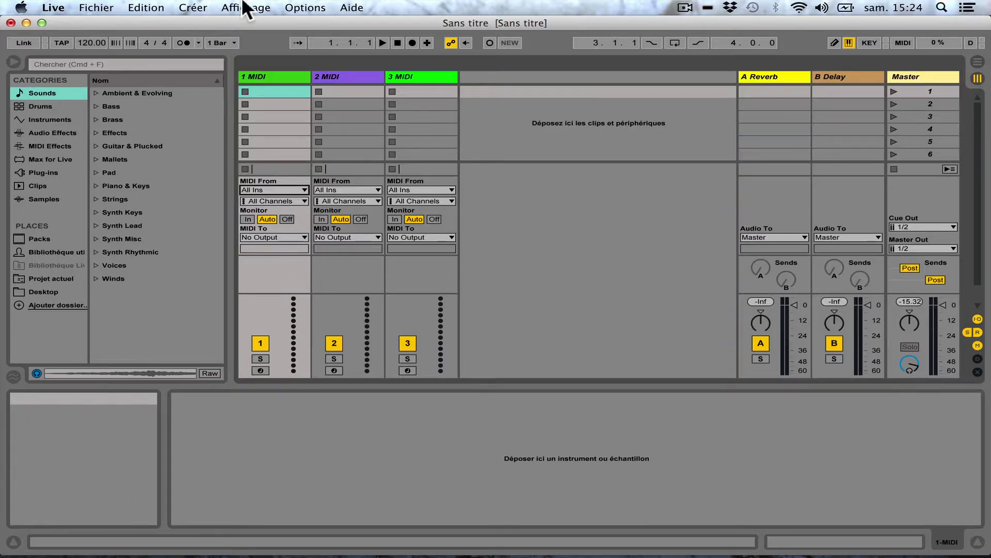
# Browse the devices in the Instruments category and expand Instrument Rack to examine its sound families.
pyautogui.click(267, 75)
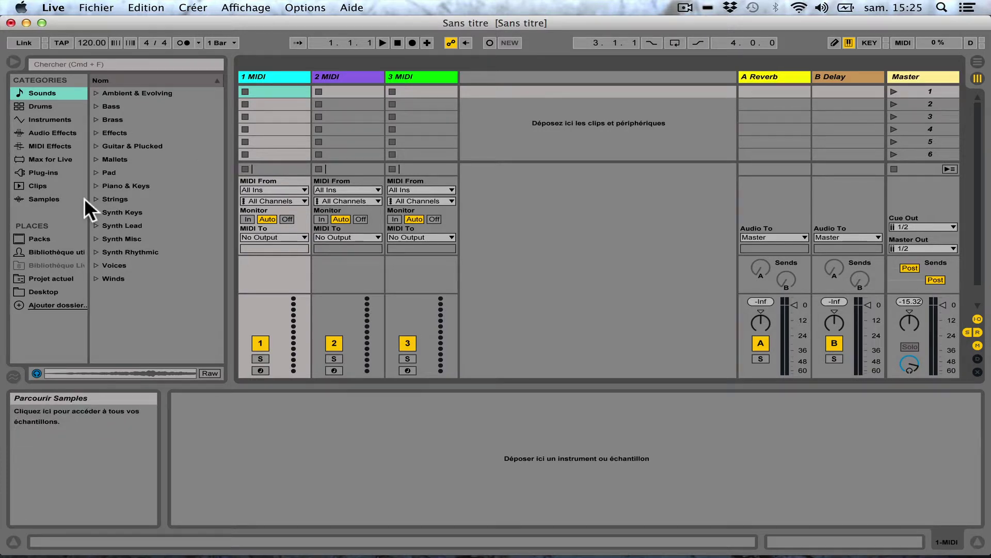
pyautogui.click(33, 117)
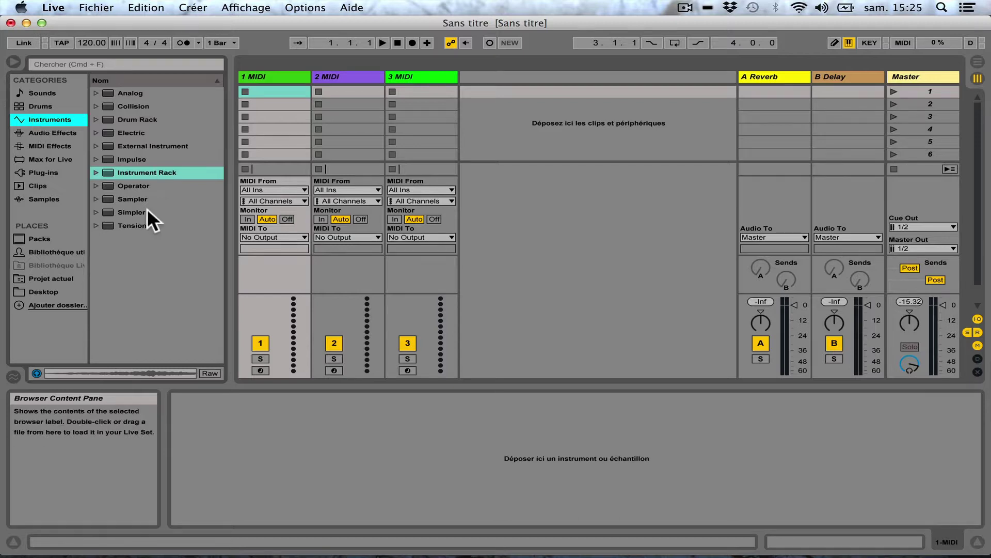
pyautogui.click(122, 91)
pyautogui.press('Down')
pyautogui.press('Down')
pyautogui.press('Down')
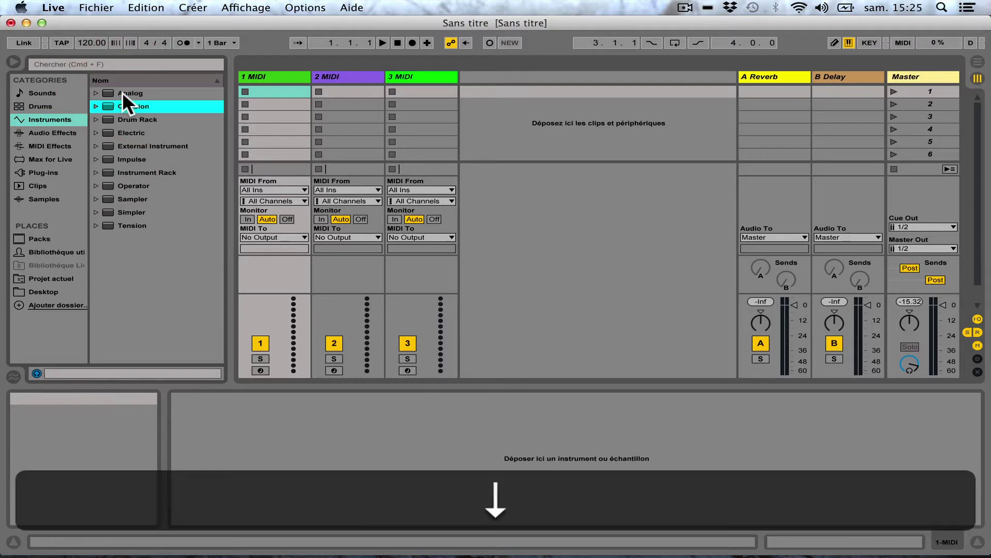
pyautogui.press('Down')
pyautogui.press('Down')
pyautogui.press('Down')
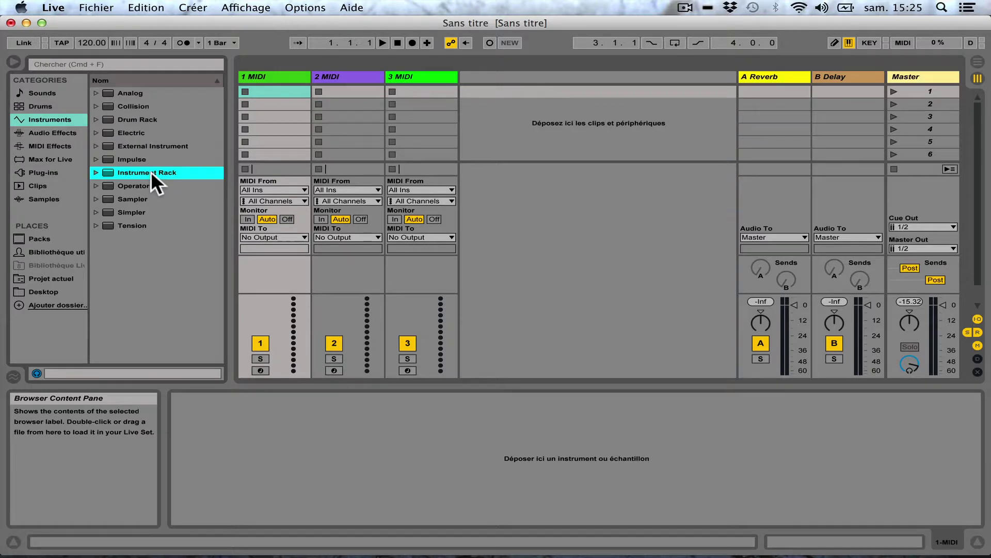
pyautogui.click(96, 172)
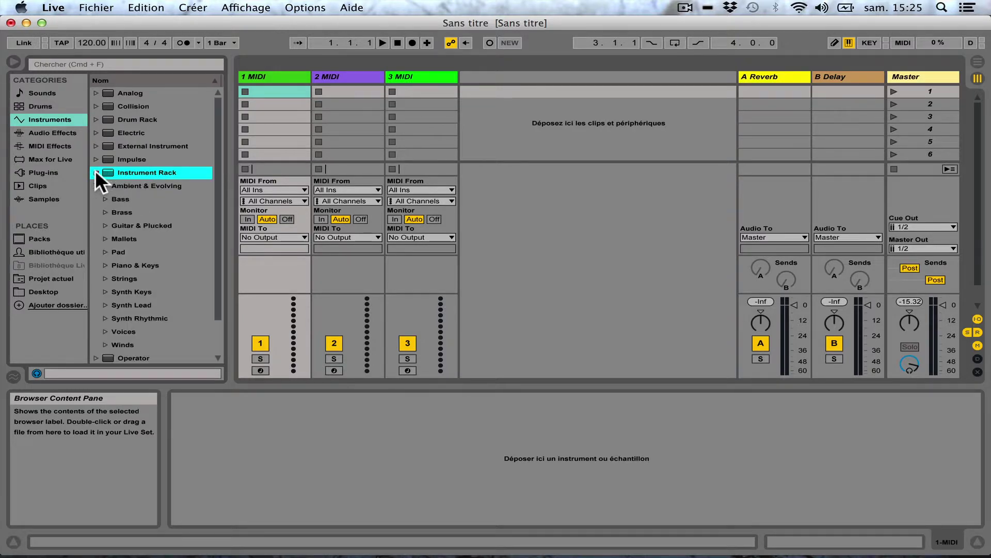
pyautogui.scroll(-2, 150, 206)
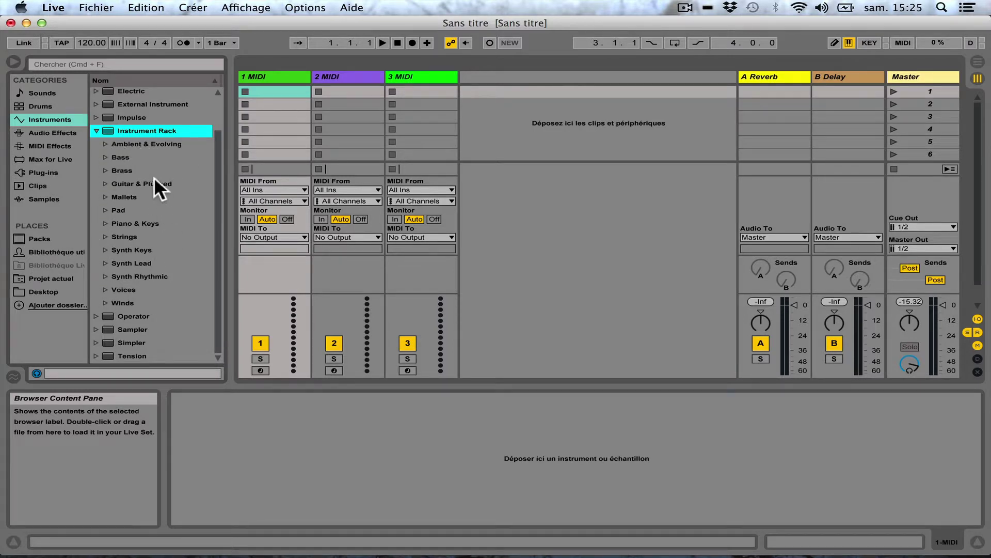
# Arm the 1 MIDI track for recording.
pyautogui.click(276, 72)
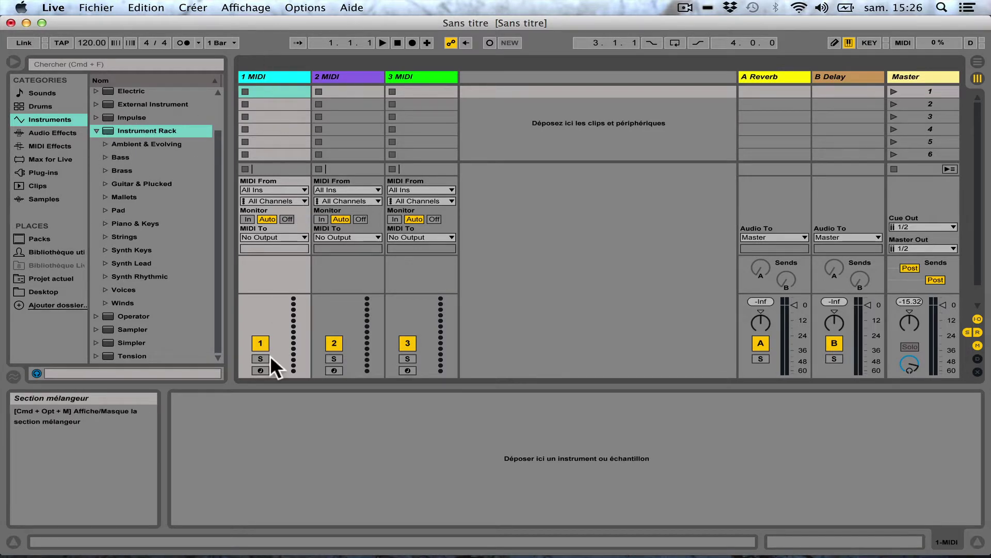
pyautogui.click(259, 370)
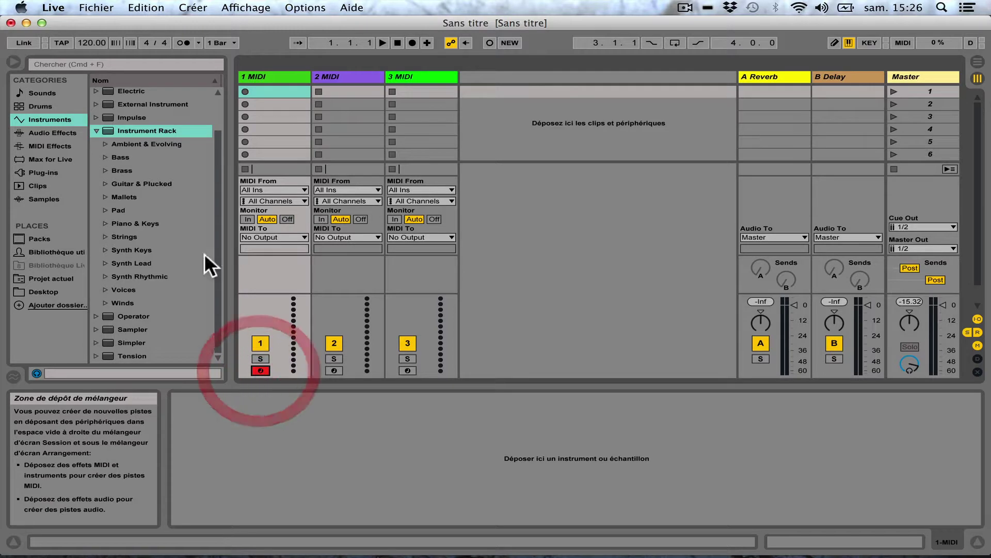
# Preview the Piano & Keys presets of Instrument Rack from Bright Tines to Tinefull Ambient, revisit Grand Piano, and collapse the folder.
pyautogui.click(123, 142)
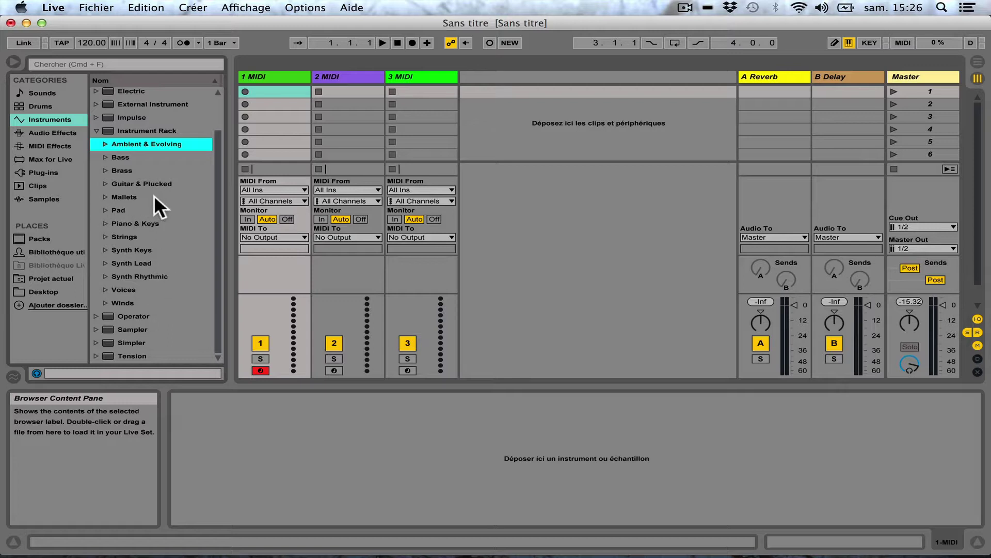
pyautogui.click(104, 222)
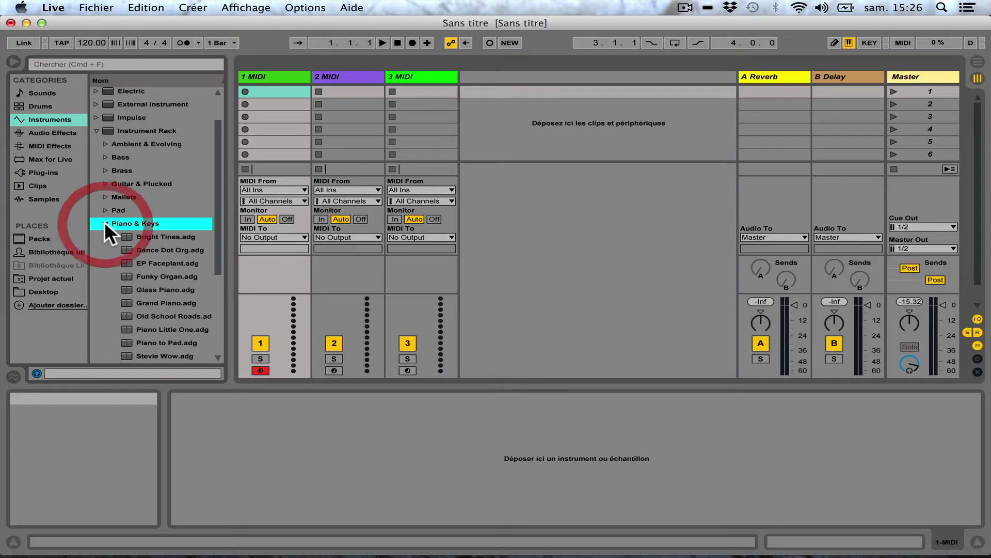
pyautogui.scroll(-2, 153, 237)
pyautogui.scroll(-2, 153, 237)
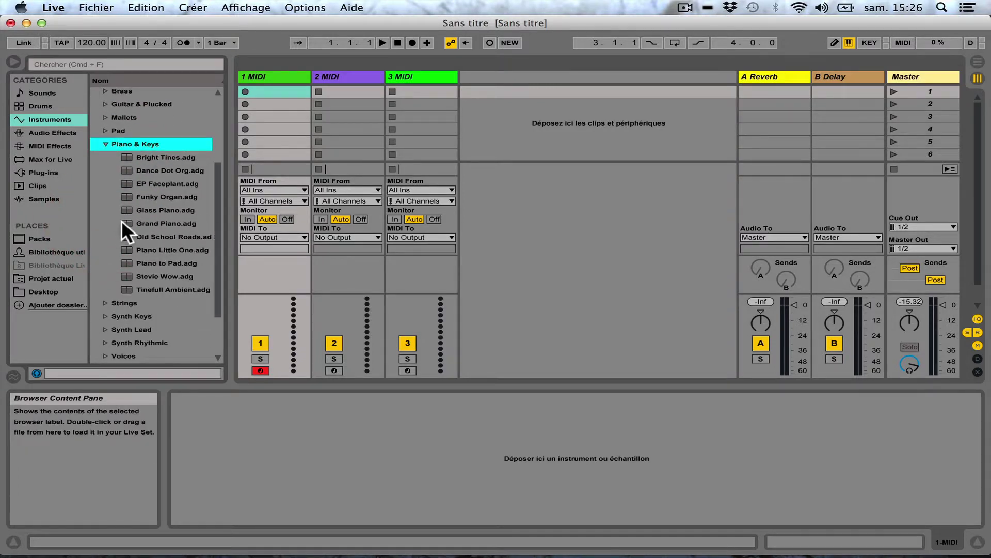
pyautogui.click(163, 157)
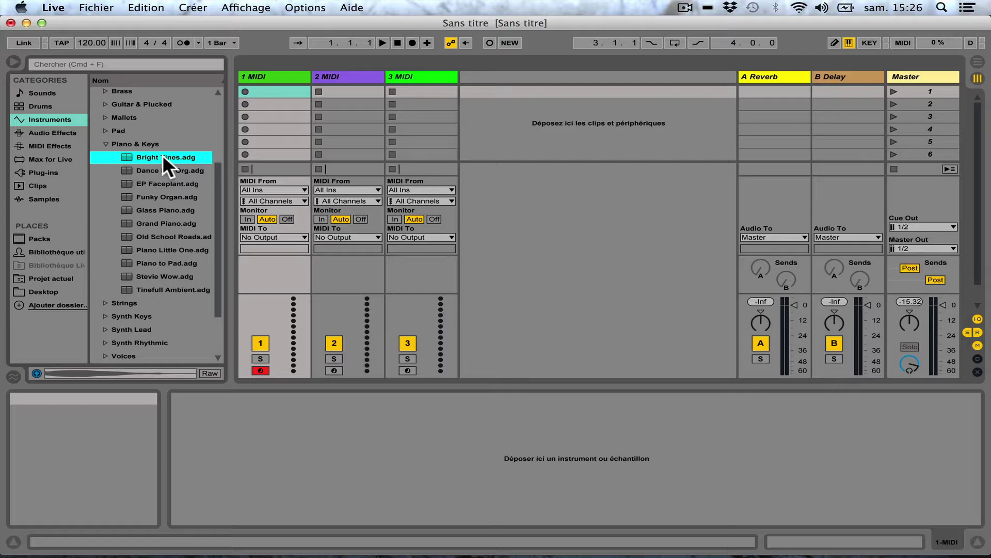
pyautogui.press('Down')
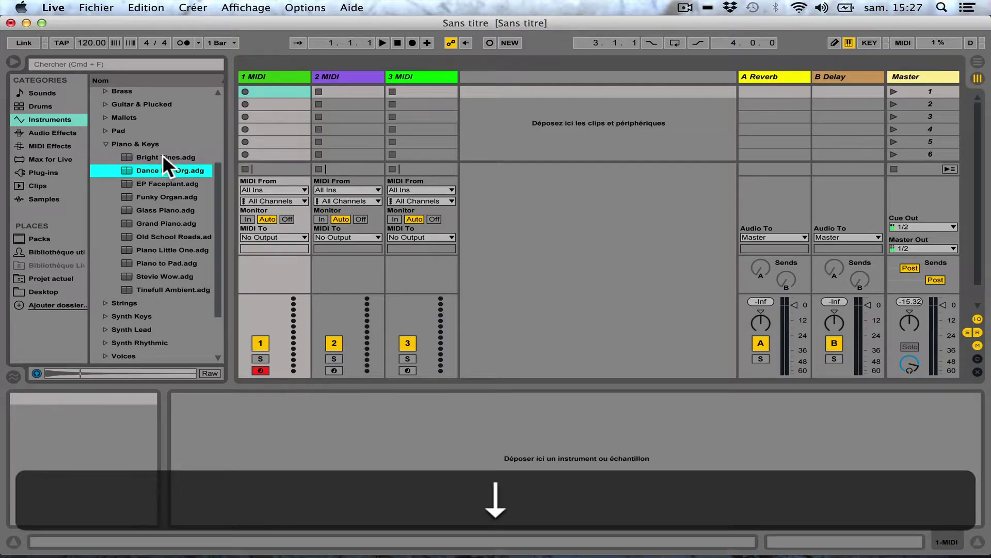
pyautogui.press('Down')
pyautogui.press('Down')
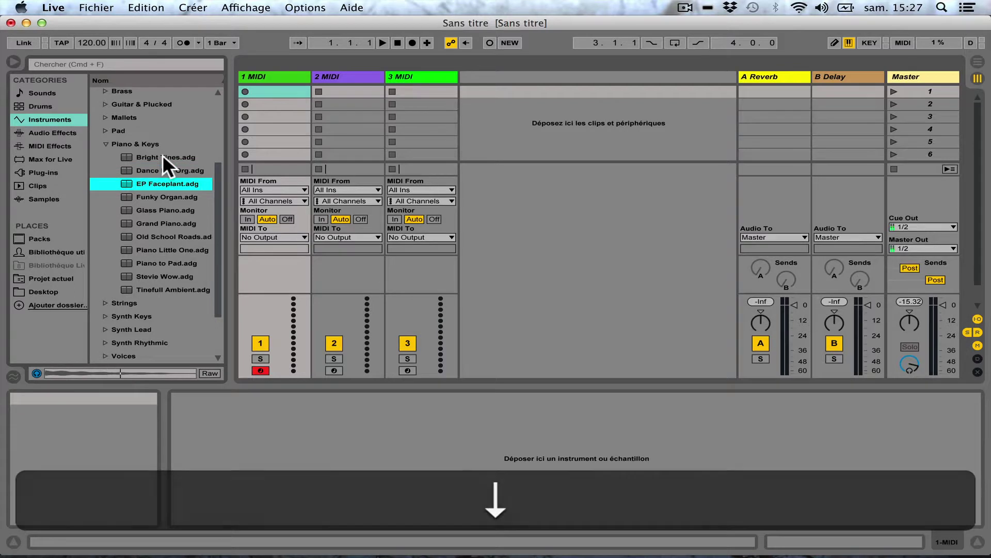
pyautogui.press('Down')
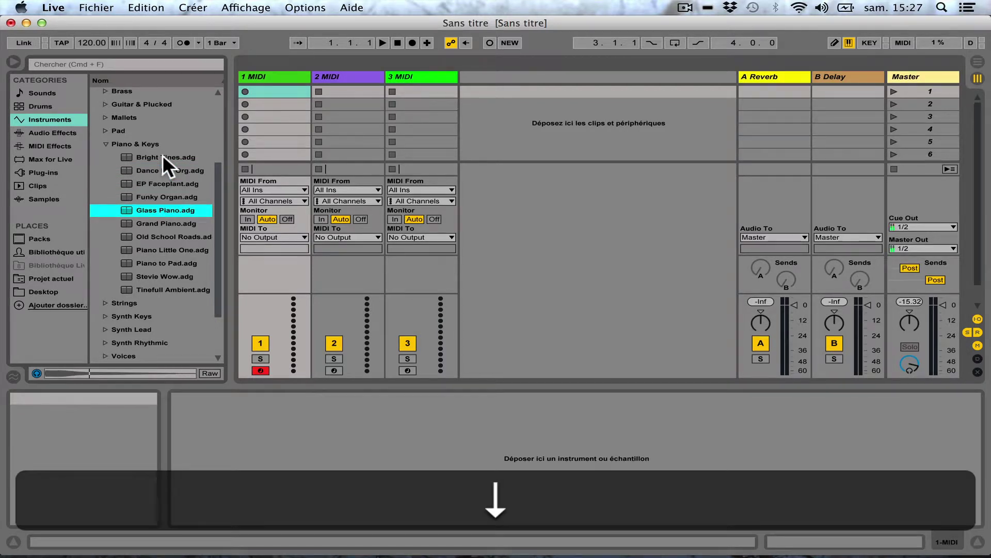
pyautogui.press('Down')
pyautogui.press('Down')
pyautogui.press('Down')
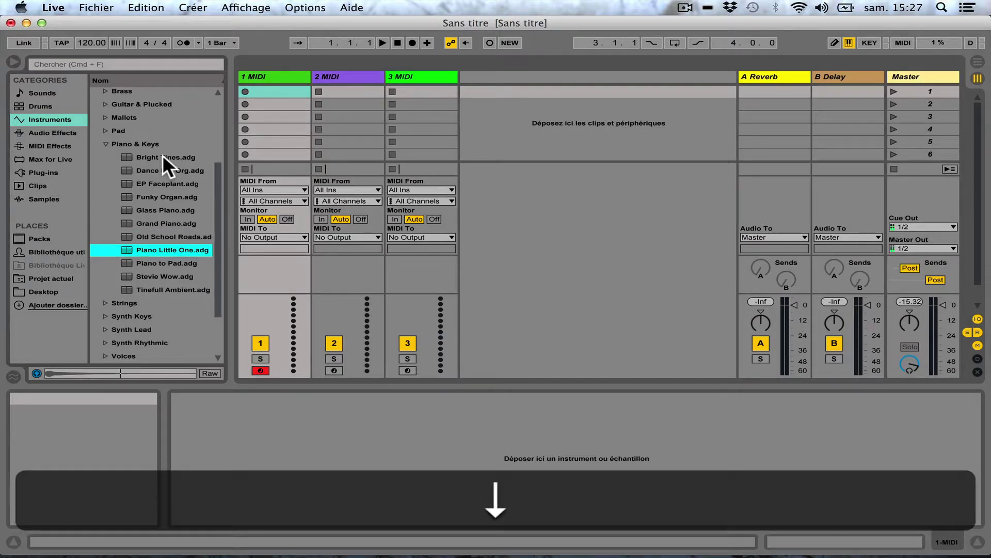
pyautogui.press('Down')
pyautogui.press('Down')
pyautogui.press('Down')
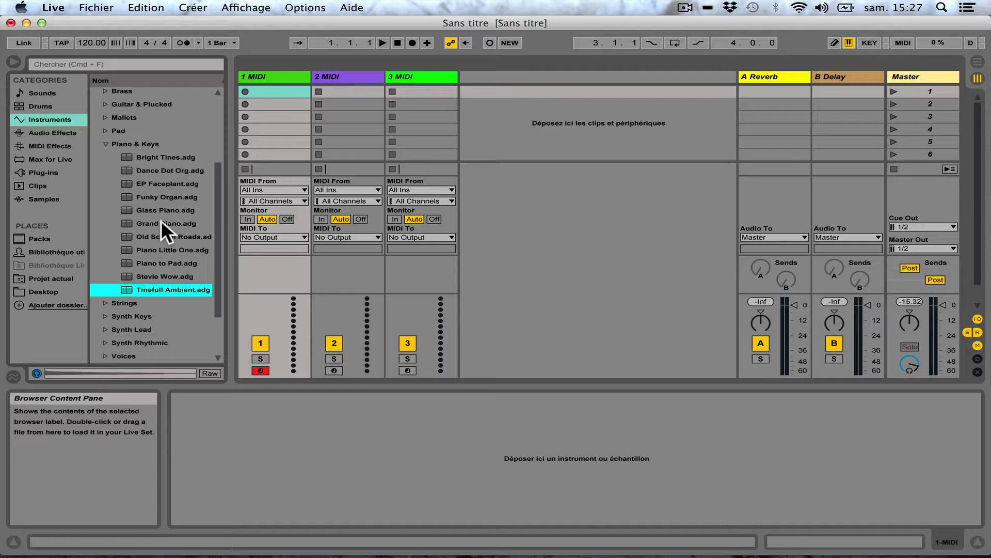
pyautogui.click(160, 220)
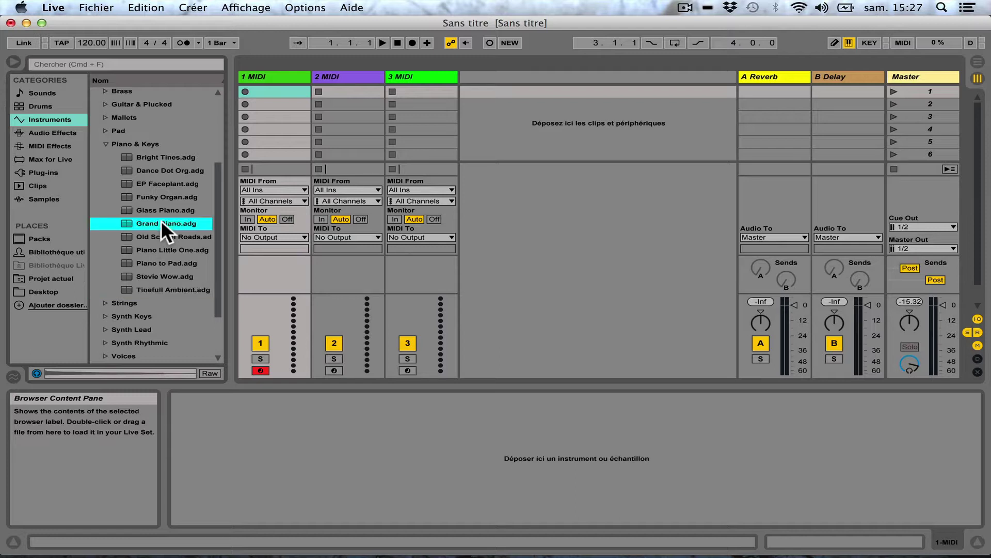
pyautogui.click(106, 144)
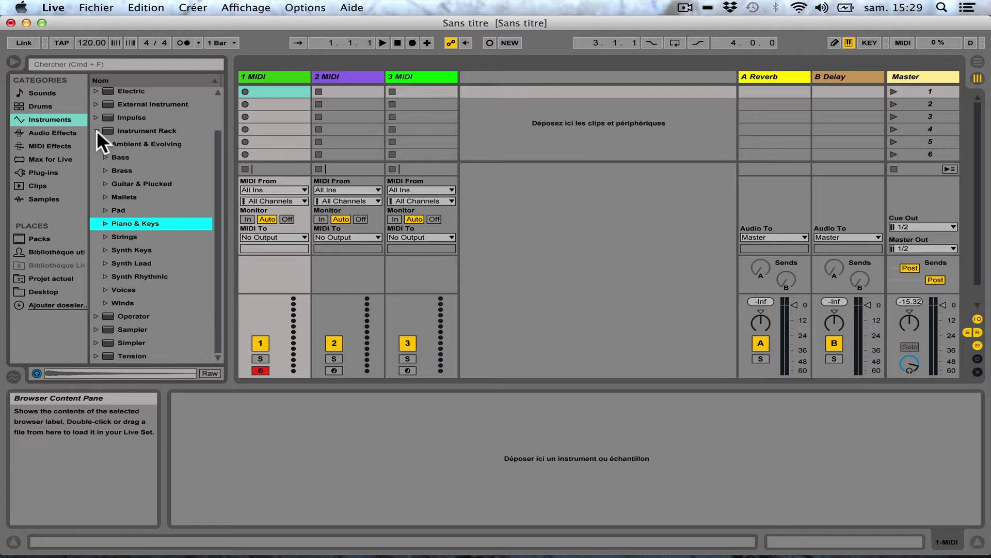
# Set the recording count-in to 1 Bar in the preferences and close them.
pyautogui.press('super+comma')
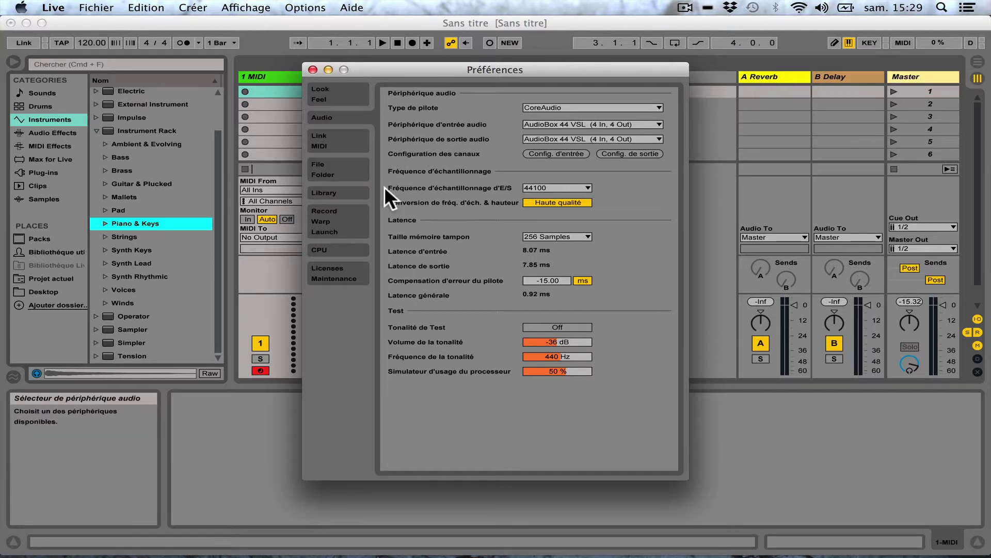
pyautogui.click(332, 208)
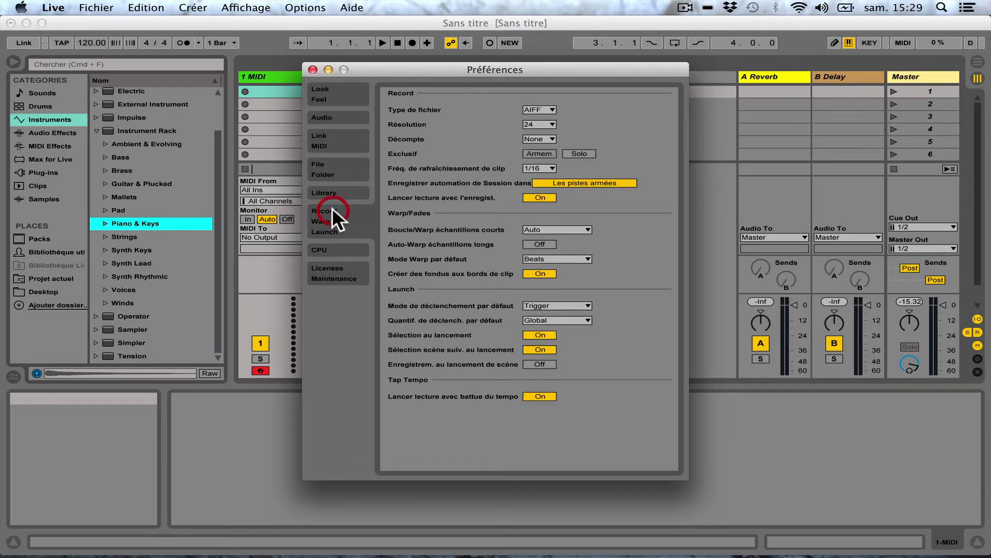
pyautogui.click(544, 136)
pyautogui.click(535, 153)
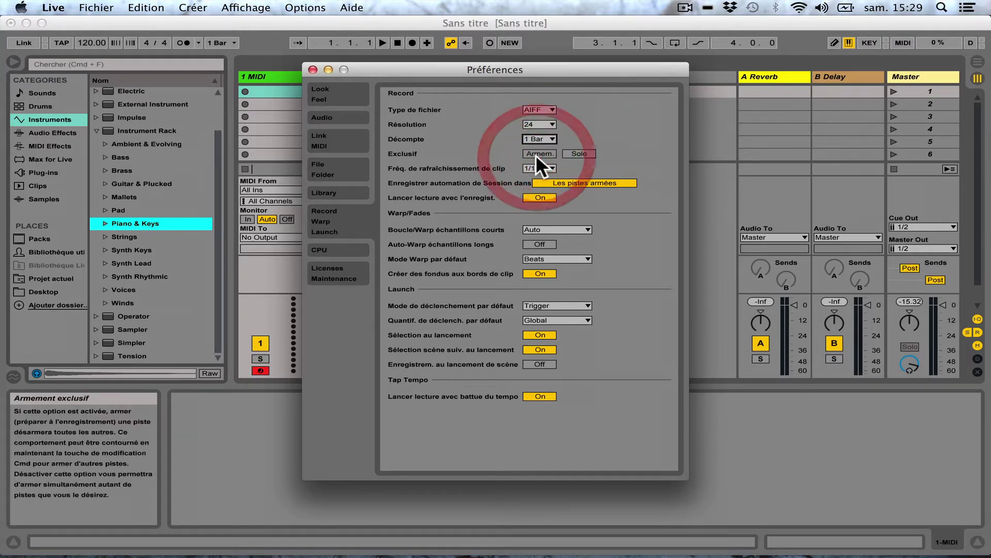
pyautogui.click(313, 69)
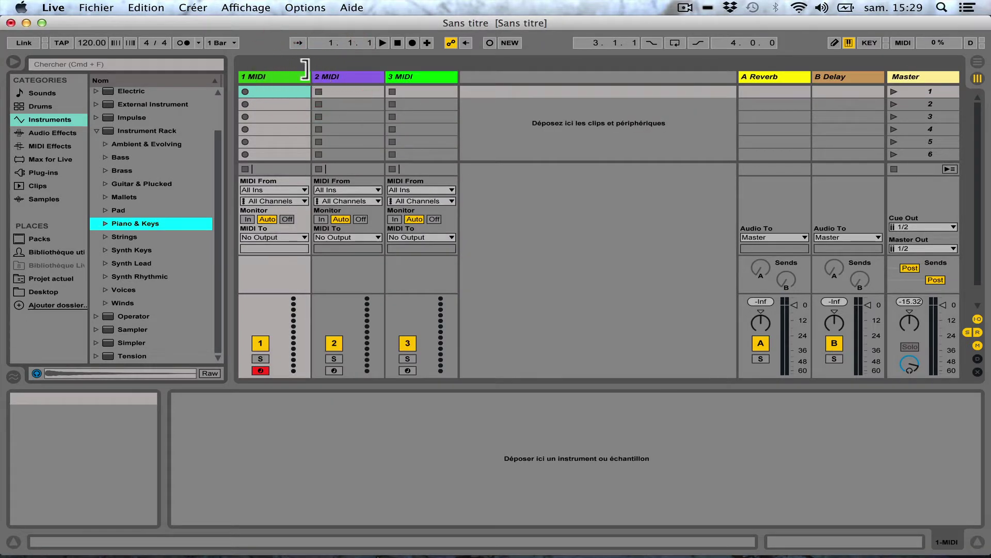
# Turn on the metronome.
pyautogui.click(182, 43)
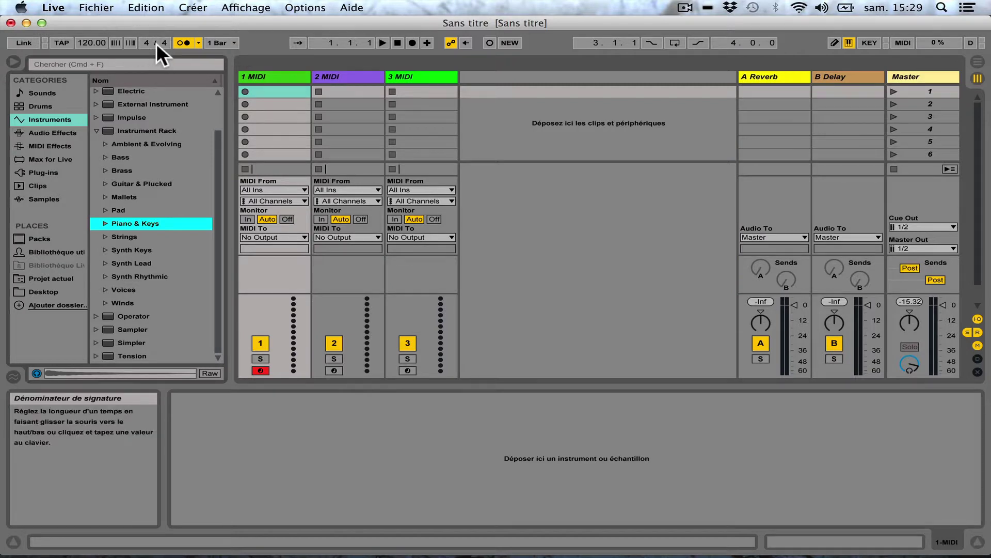
# Set the Live Set's tempo to 60 BPM.
pyautogui.click(88, 40)
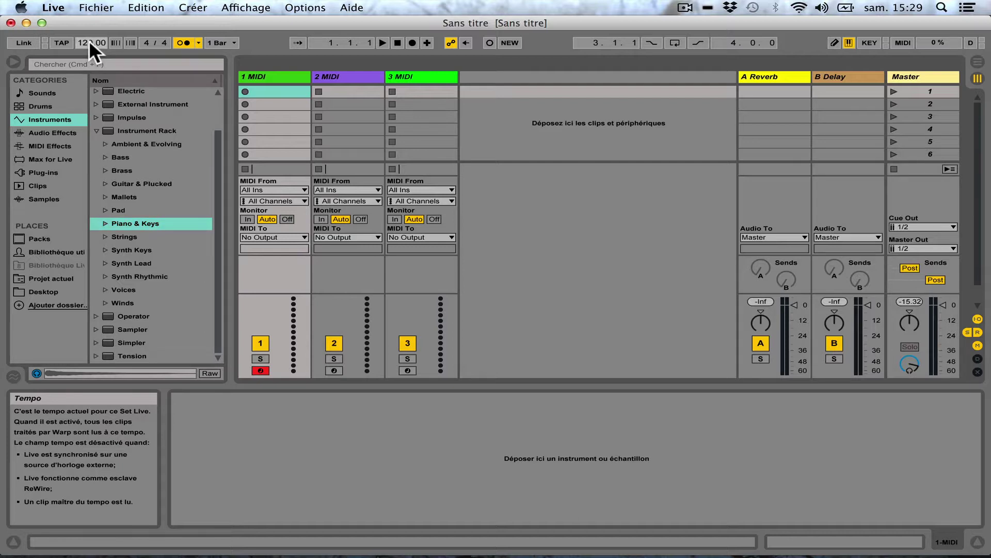
pyautogui.press('shift')
pyautogui.write('6')
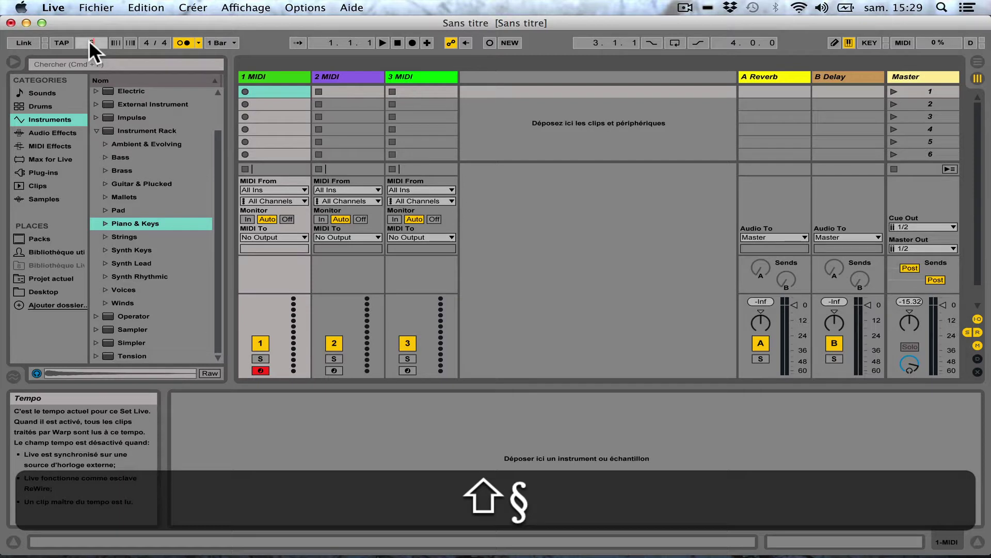
pyautogui.write('0')
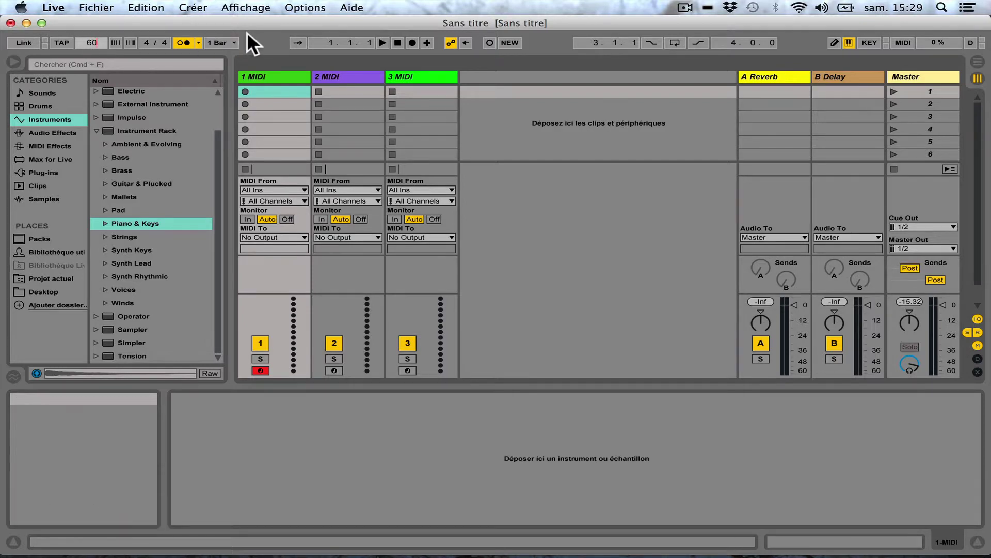
pyautogui.click(252, 35)
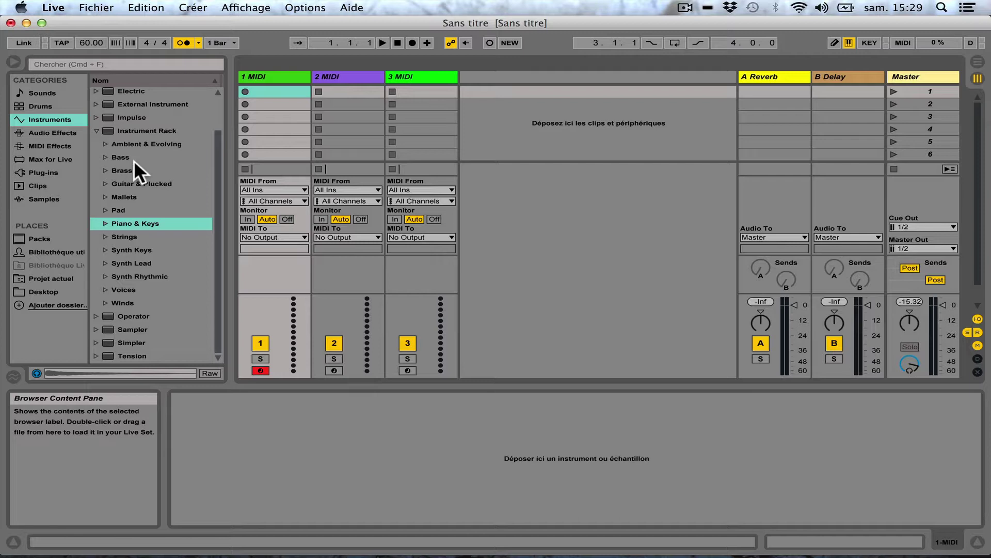
# Load the Grand Piano preset from the Piano & Keys folder onto the 1 MIDI track.
pyautogui.click(263, 72)
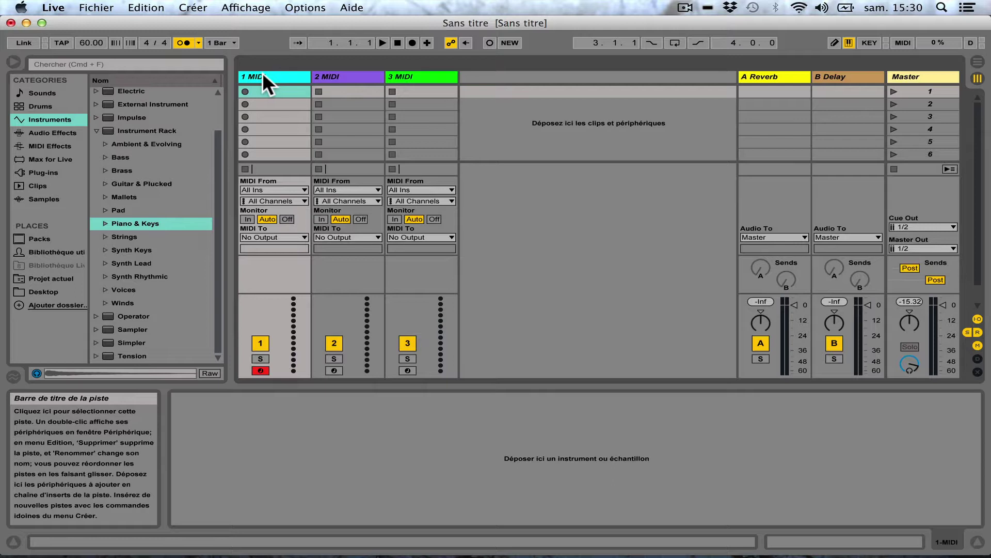
pyautogui.click(104, 222)
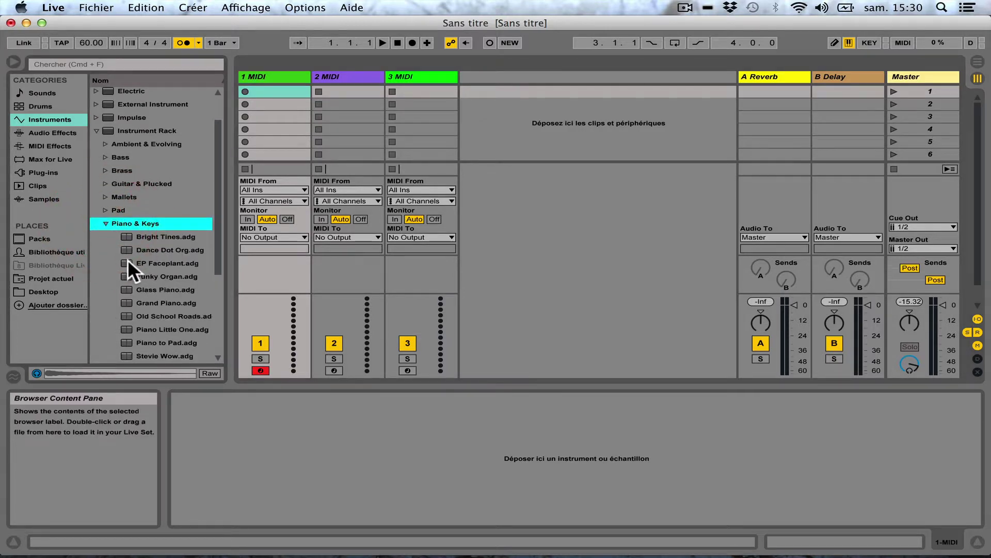
pyautogui.doubleClick(151, 299)
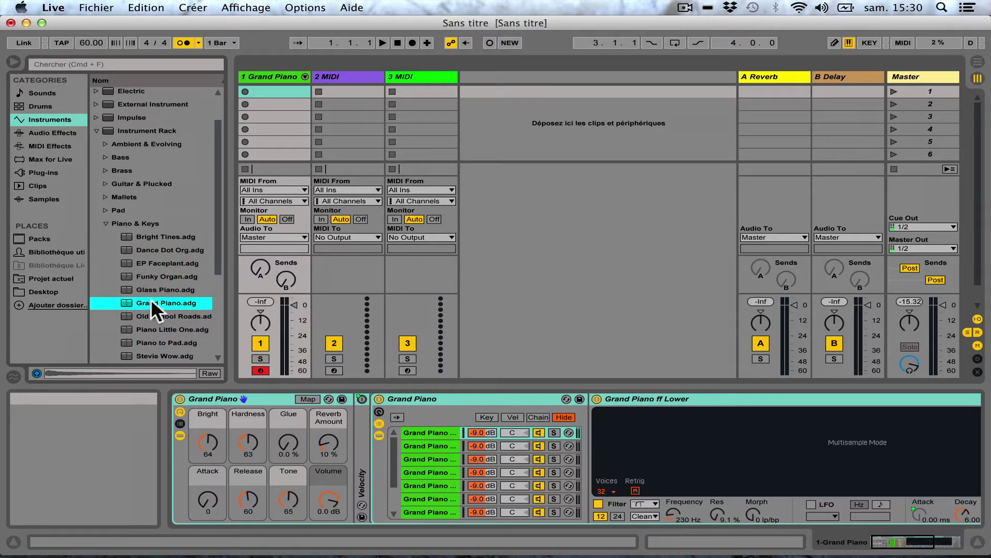
# Record a piano clip of about eight bars in the Grand Piano track's first slot and stop the transport.
pyautogui.click(257, 72)
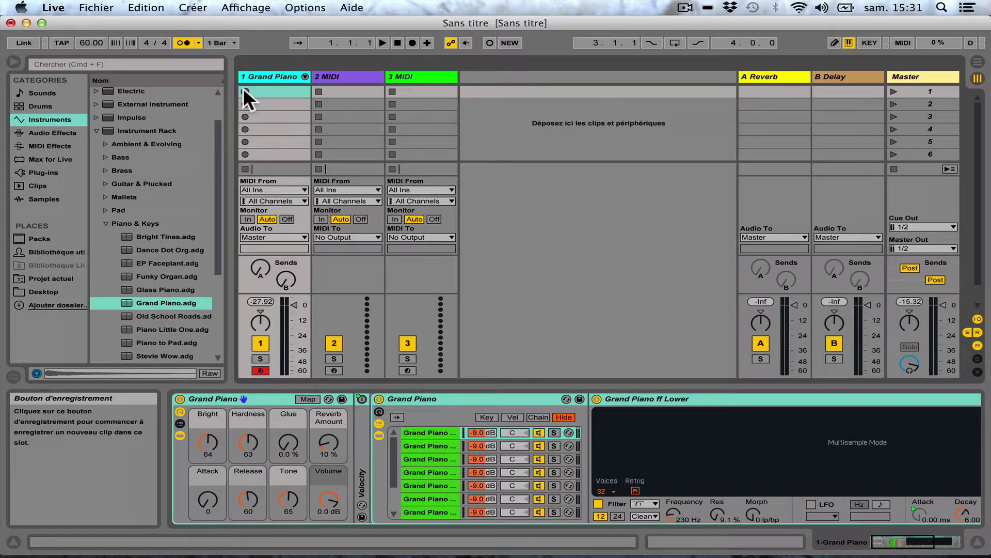
pyautogui.click(245, 91)
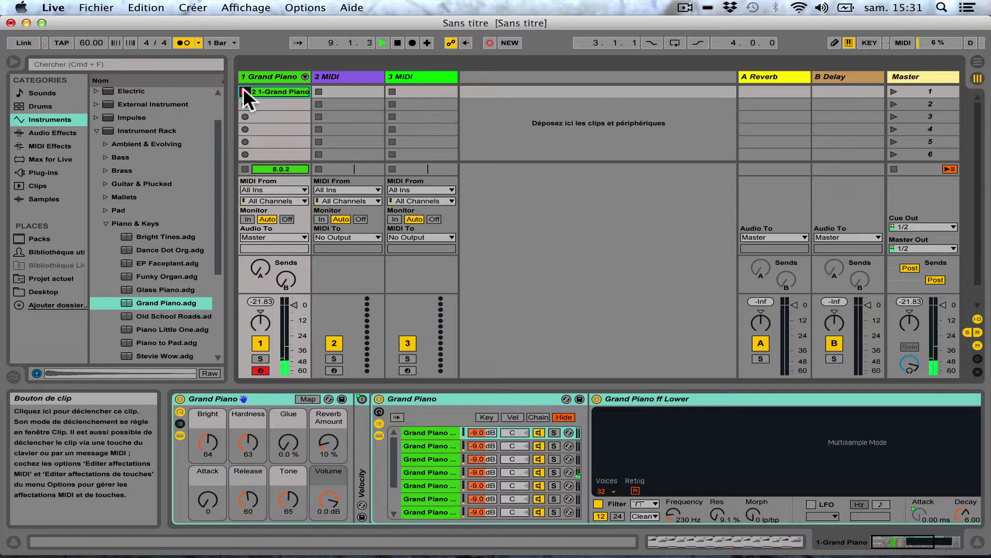
pyautogui.press('space')
pyautogui.click(397, 43)
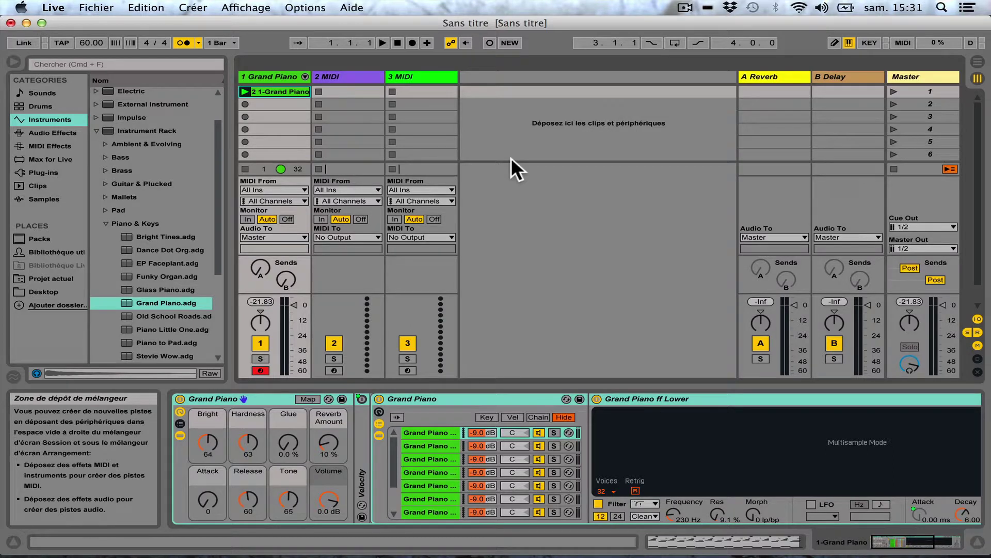
# Disarm the Grand Piano track and turn off the metronome.
pyautogui.click(259, 370)
pyautogui.click(401, 42)
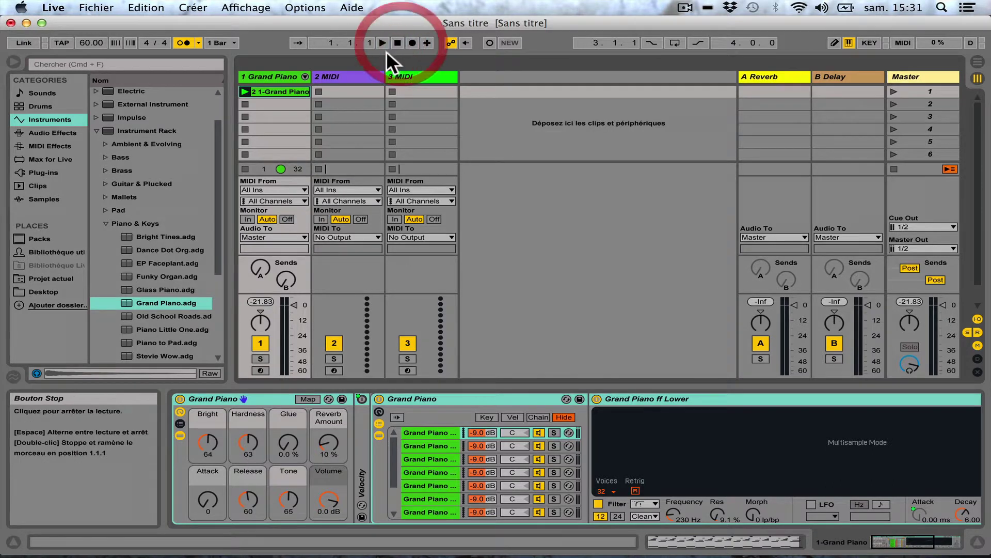
pyautogui.click(181, 42)
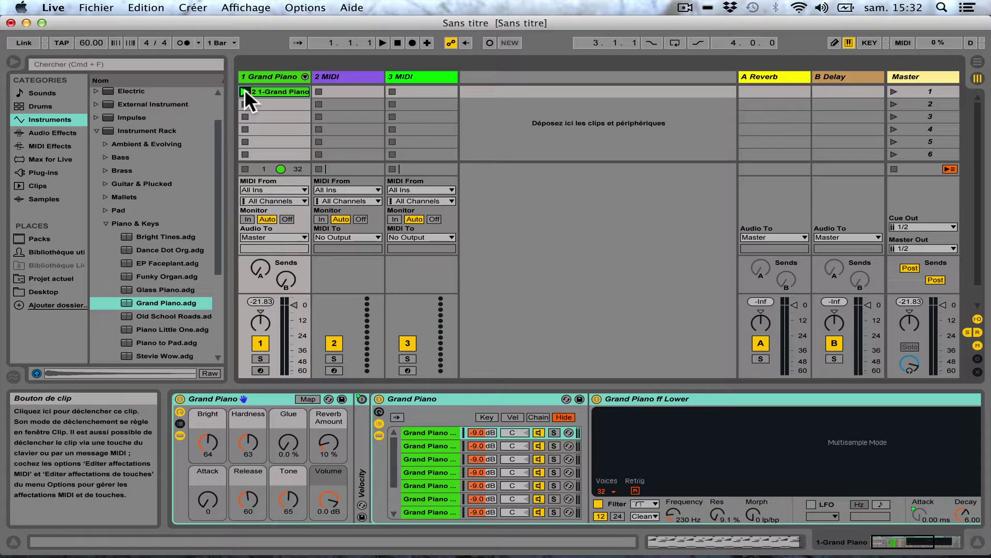
# Play back the recorded Grand Piano clip and stop it.
pyautogui.click(245, 91)
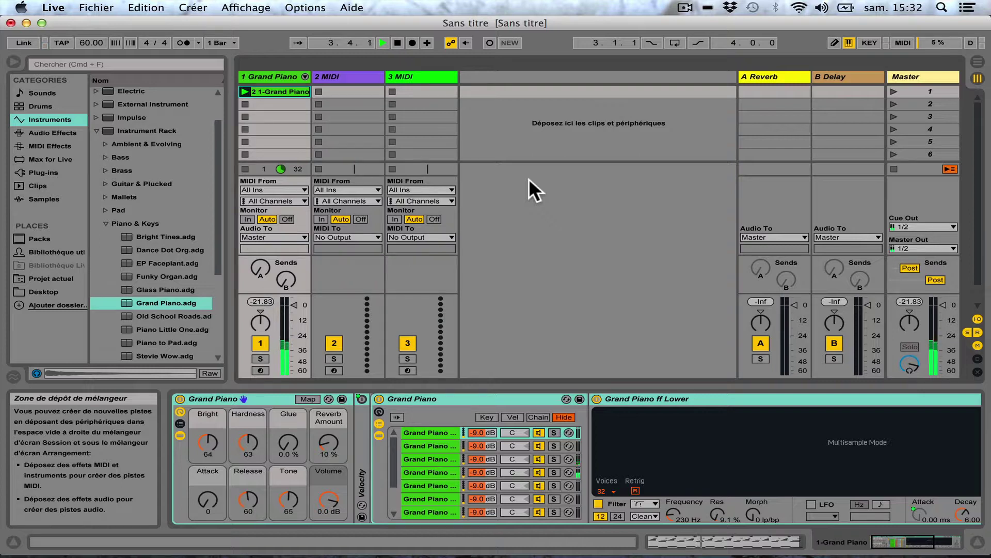
pyautogui.click(398, 43)
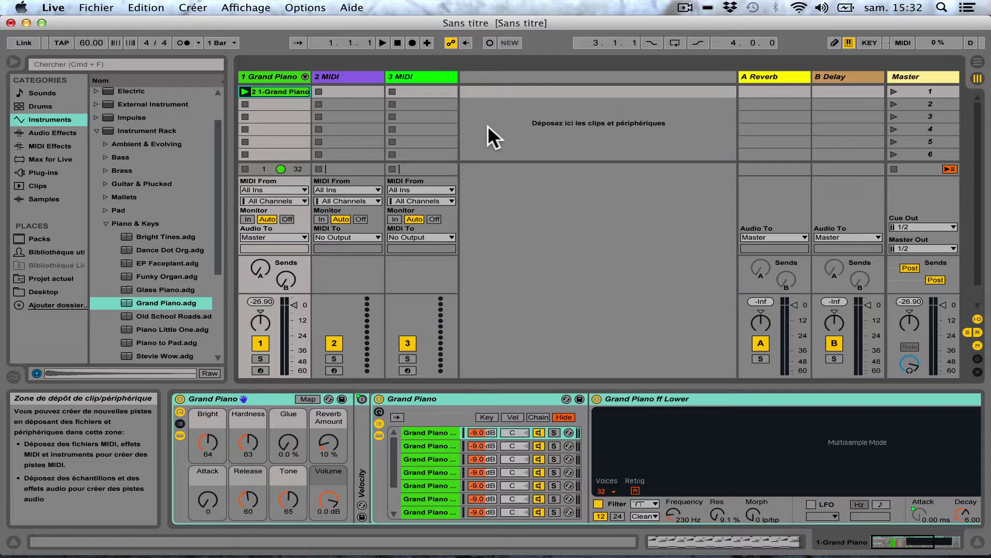
# Open the recorded Grand Piano clip in the note editor and enlarge the editor until the note names are readable.
pyautogui.click(278, 76)
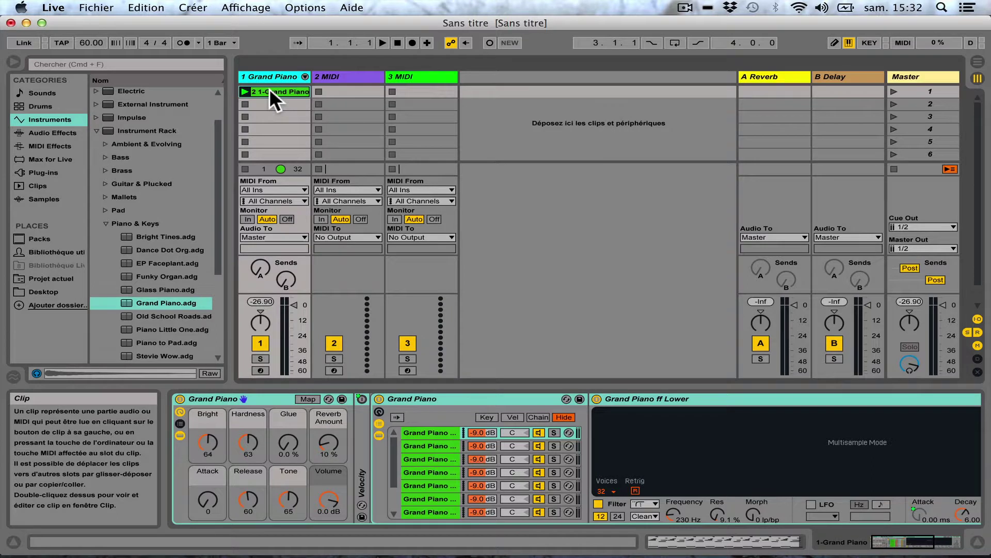
pyautogui.doubleClick(268, 91)
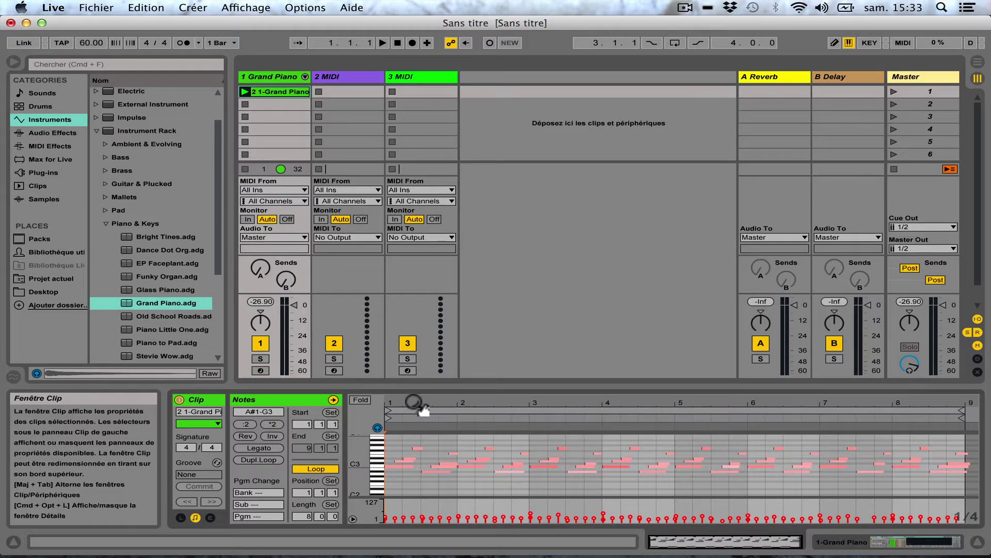
pyautogui.moveTo(414, 407)
pyautogui.mouseDown()
pyautogui.moveTo(415, 439)
pyautogui.moveTo(407, 402)
pyautogui.moveTo(428, 403)
pyautogui.mouseUp()
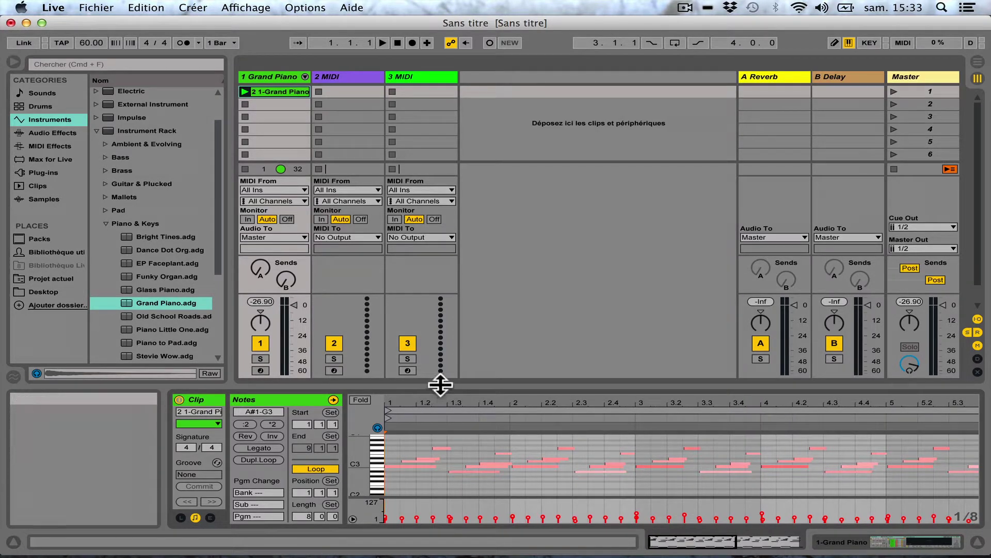
pyautogui.moveTo(439, 386); pyautogui.dragTo(442, 177)
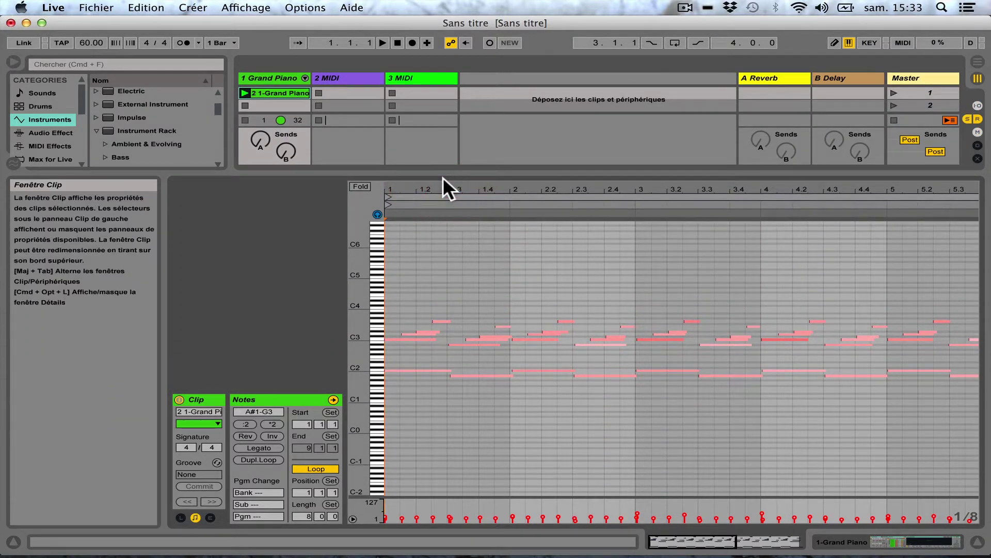
pyautogui.moveTo(360, 310); pyautogui.dragTo(388, 402)
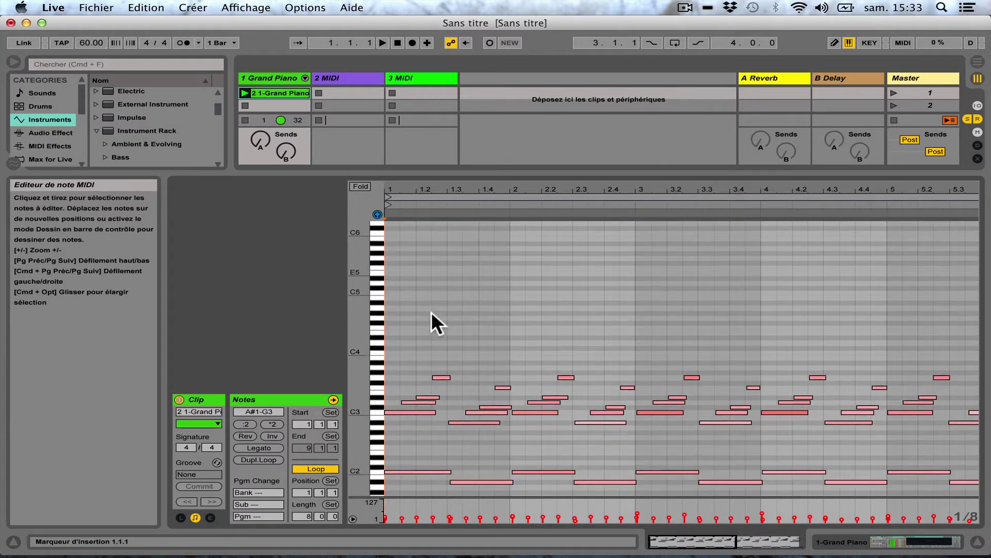
pyautogui.scroll(-5, 432, 311)
pyautogui.moveTo(358, 286)
pyautogui.mouseDown()
pyautogui.moveTo(367, 289)
pyautogui.moveTo(359, 298)
pyautogui.mouseUp()
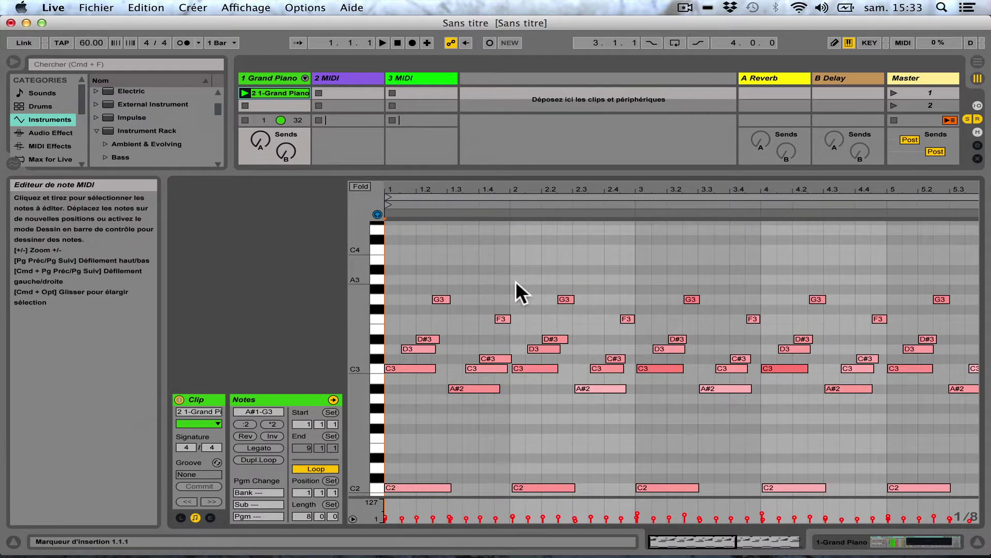
pyautogui.scroll(-2, 515, 280)
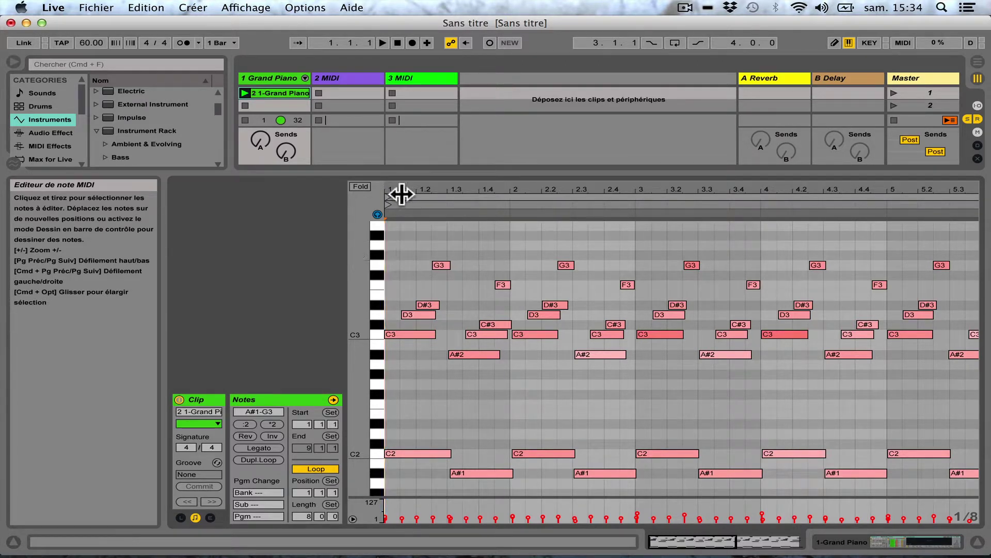
# Move the first D3 note slightly earlier so that it starts at 1.1.3, and deselect it.
pyautogui.moveTo(405, 187); pyautogui.dragTo(405, 219)
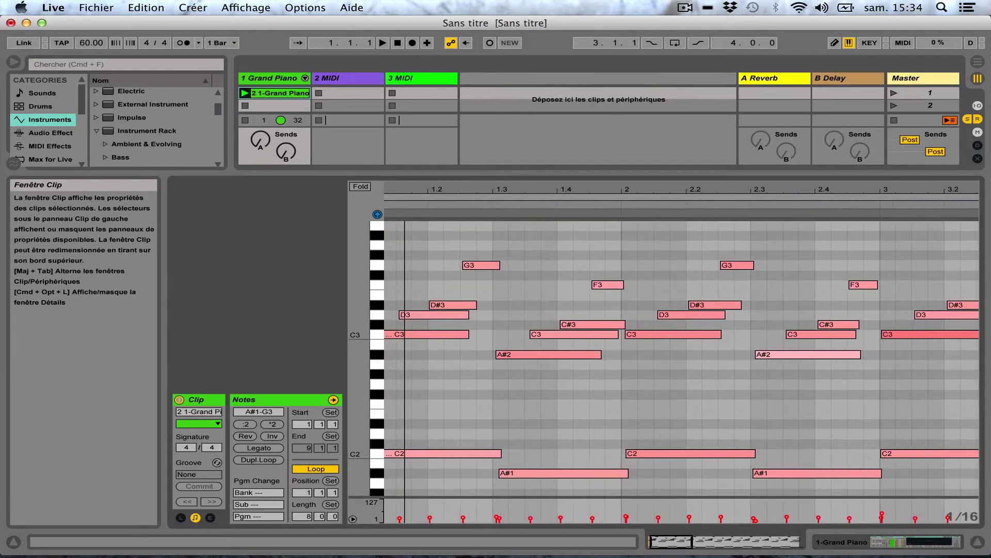
pyautogui.hscroll(-2, 446, 308)
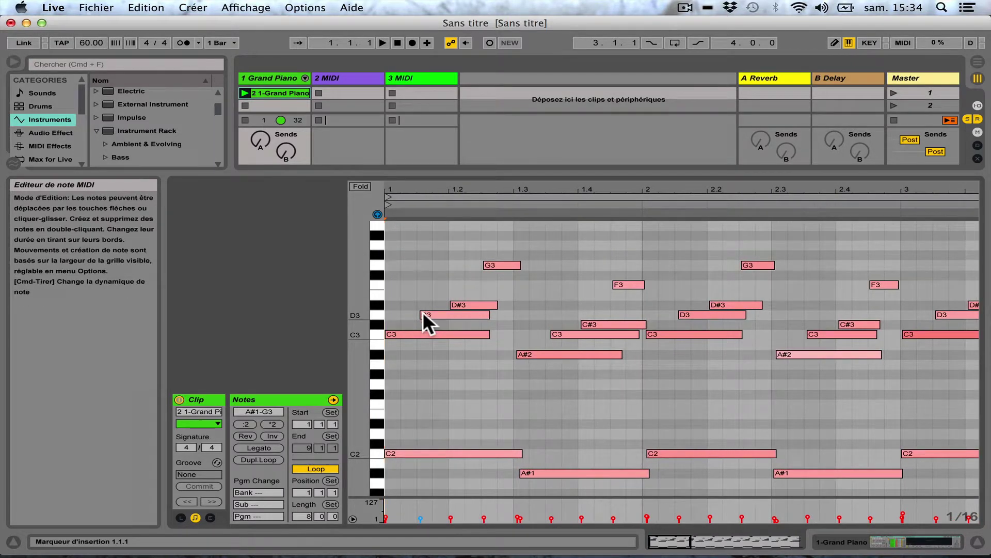
pyautogui.click(437, 313)
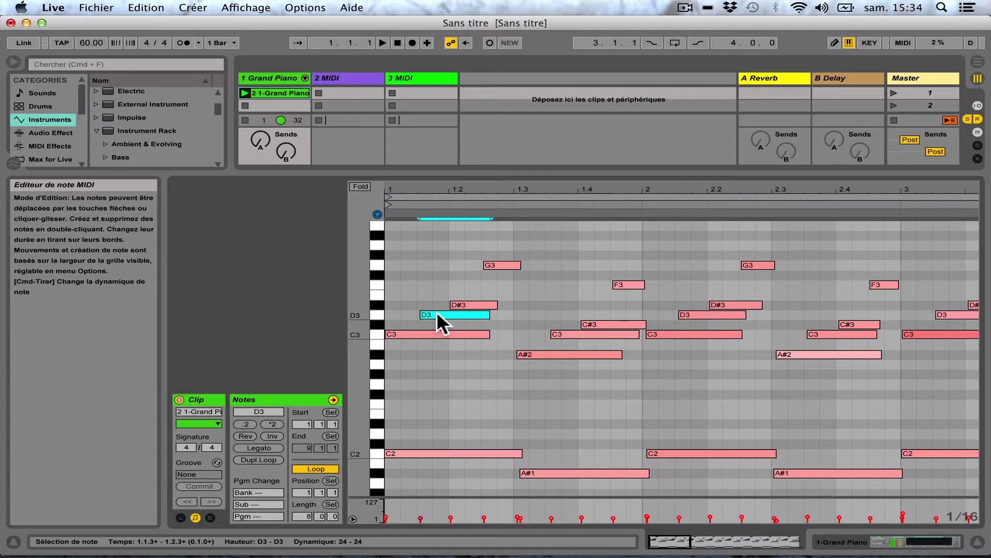
pyautogui.moveTo(435, 312); pyautogui.dragTo(424, 318)
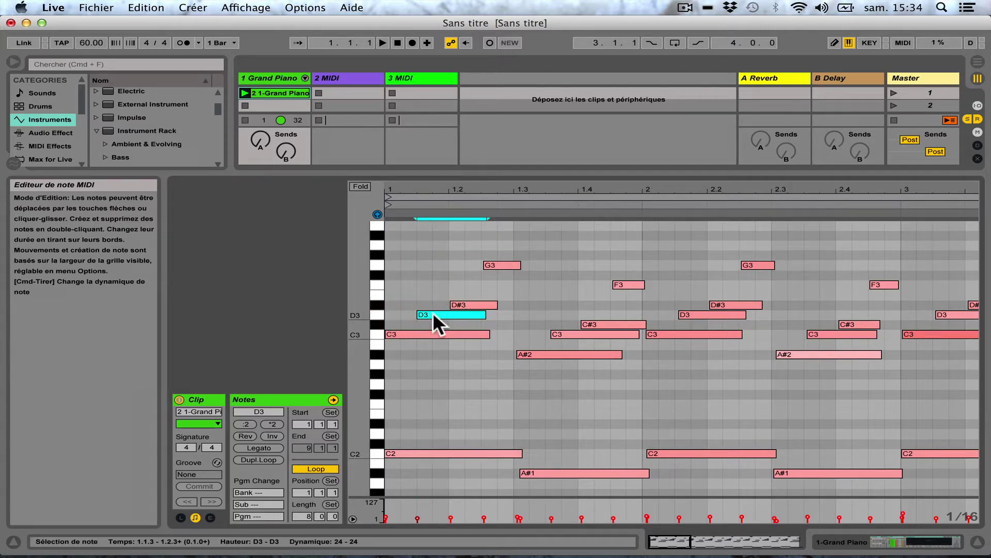
pyautogui.click(467, 243)
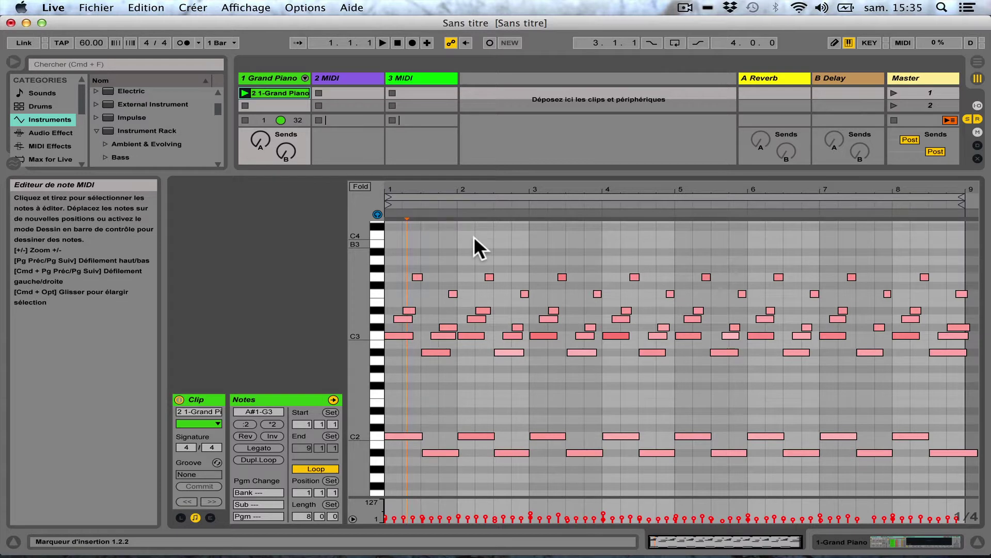
# Select all notes in the clip, review the quantization settings without applying them, and quantize the notes with the 1/8 setting.
pyautogui.press('super')
pyautogui.press('super+a')
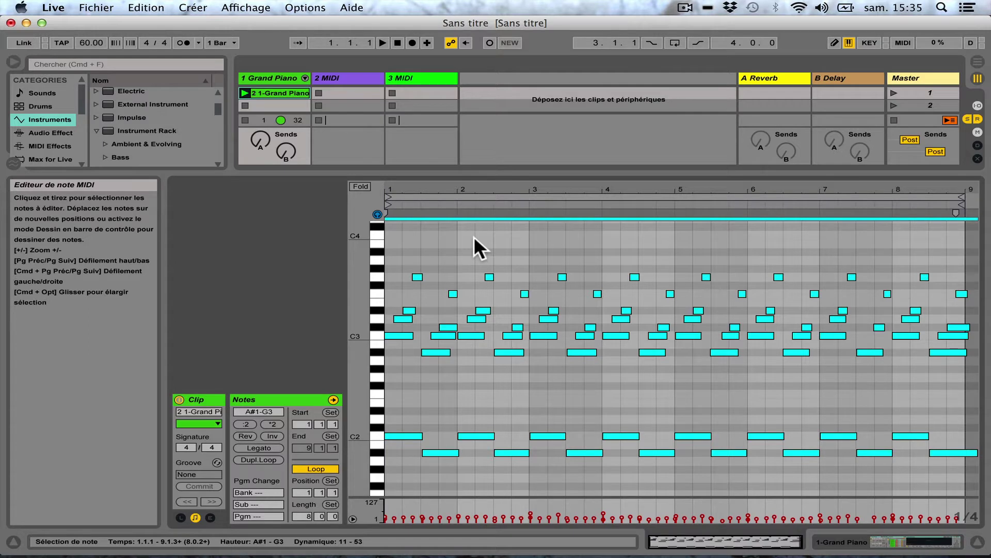
pyautogui.rightClick(408, 345)
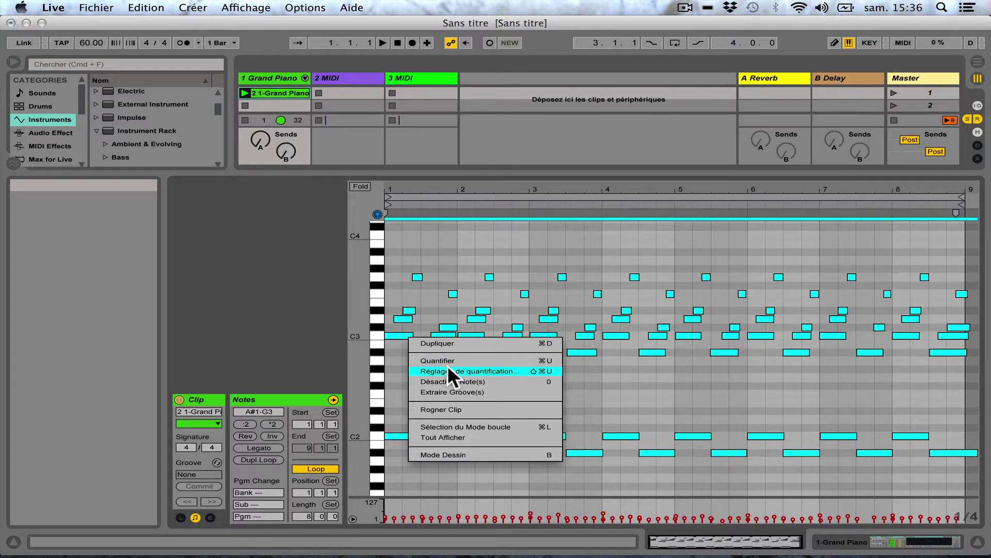
pyautogui.click(448, 371)
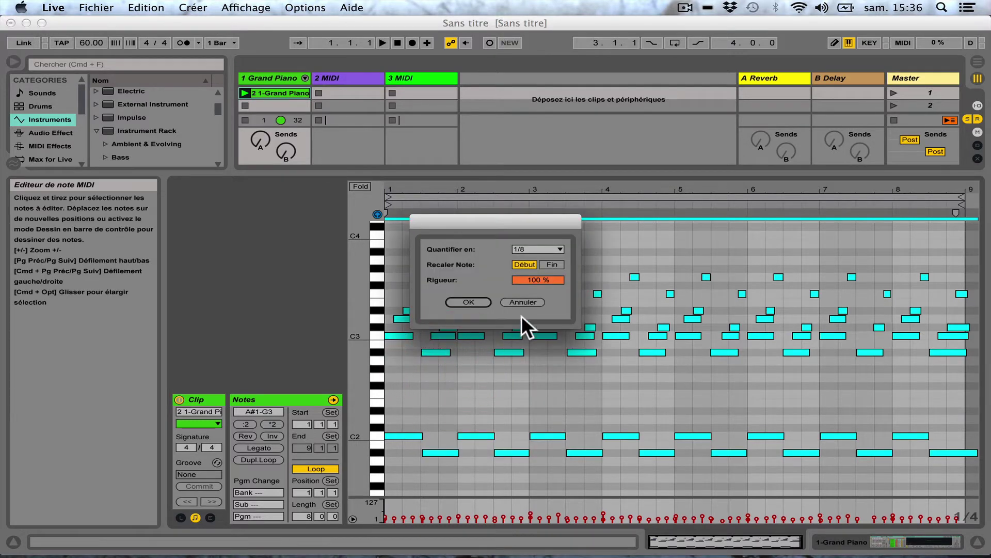
pyautogui.click(529, 249)
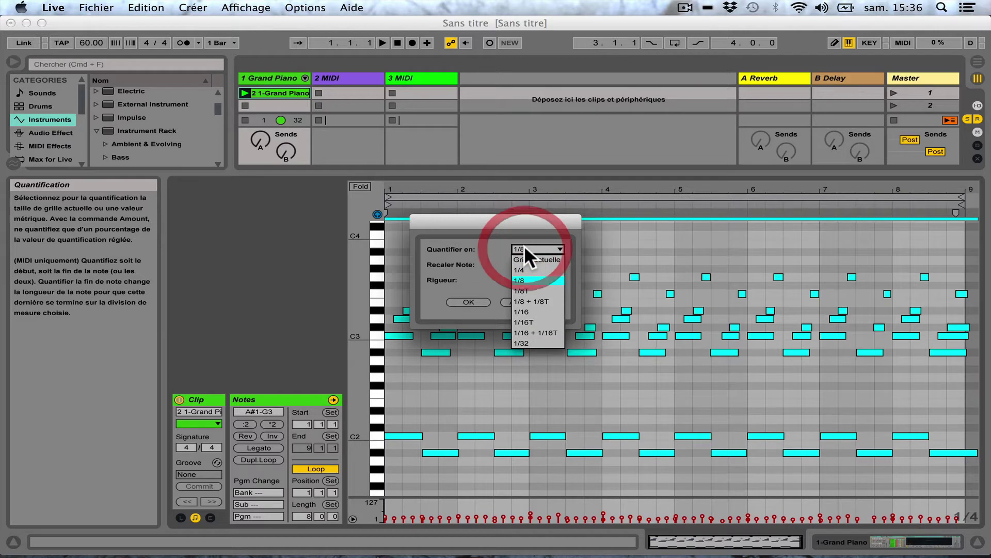
pyautogui.click(457, 269)
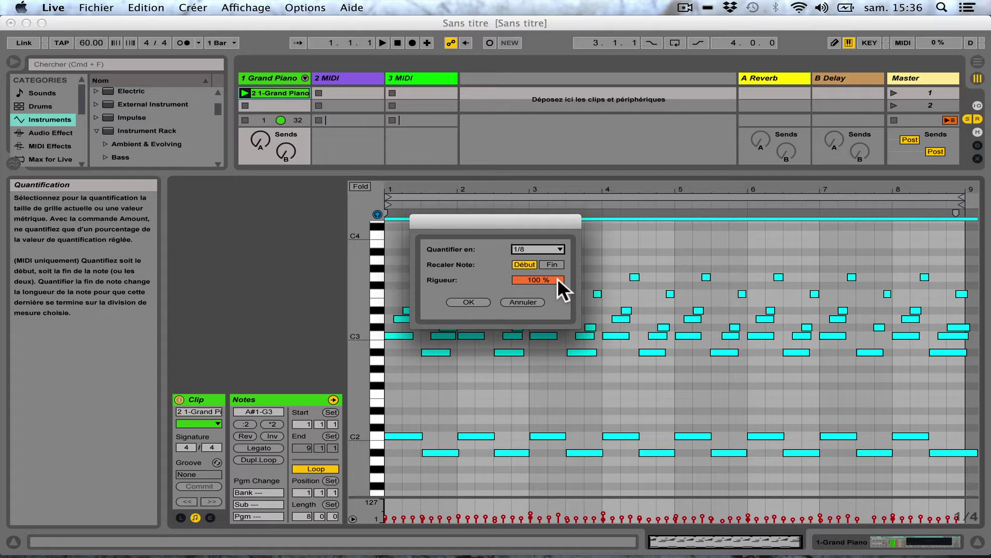
pyautogui.click(516, 300)
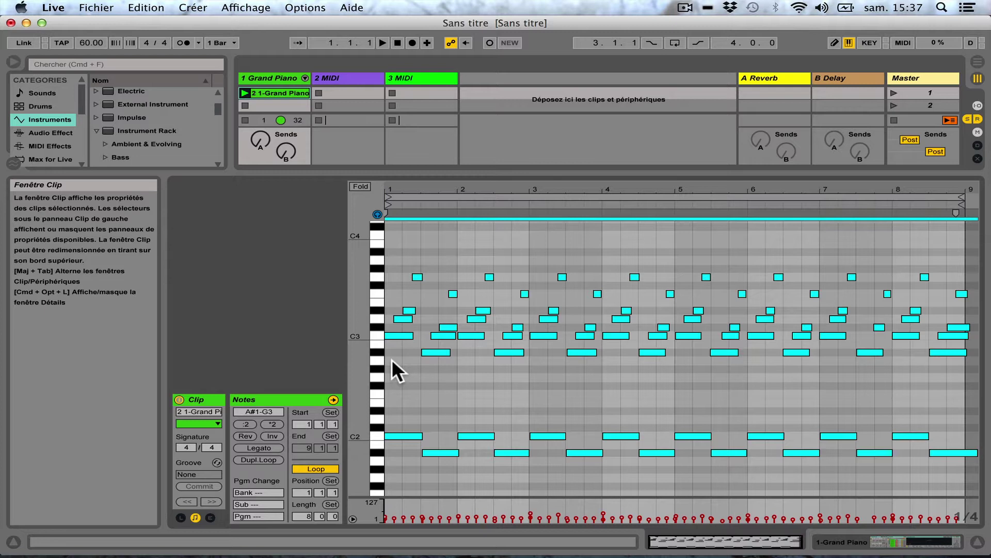
pyautogui.press('super+u')
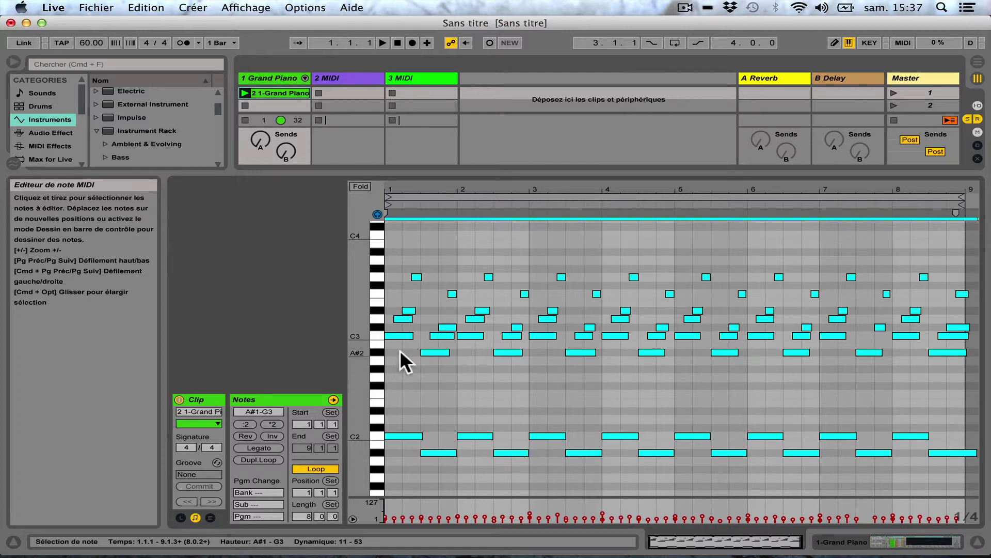
# Try moving all selected notes up one semitone and undo the move.
pyautogui.click(399, 335)
pyautogui.moveTo(399, 336); pyautogui.dragTo(399, 331)
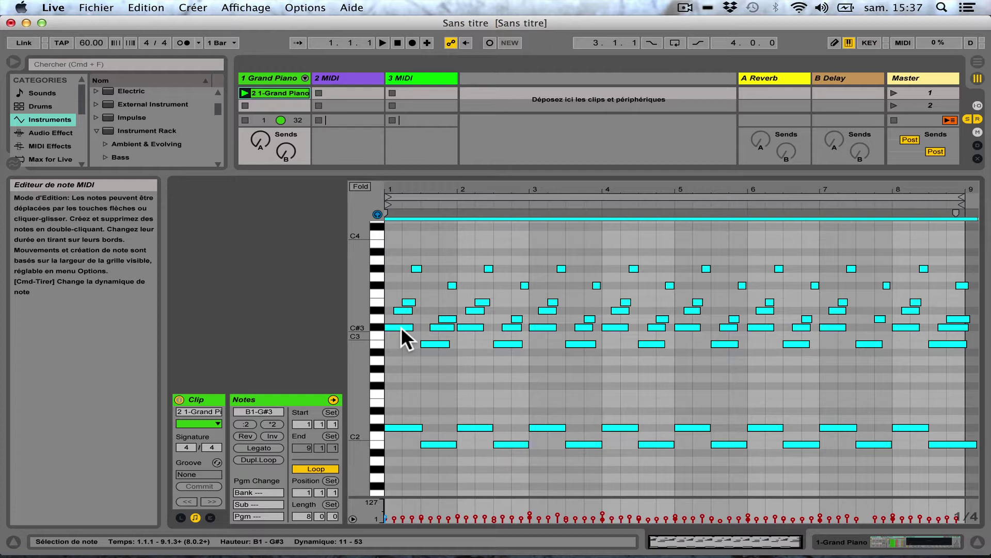
pyautogui.press('super+z')
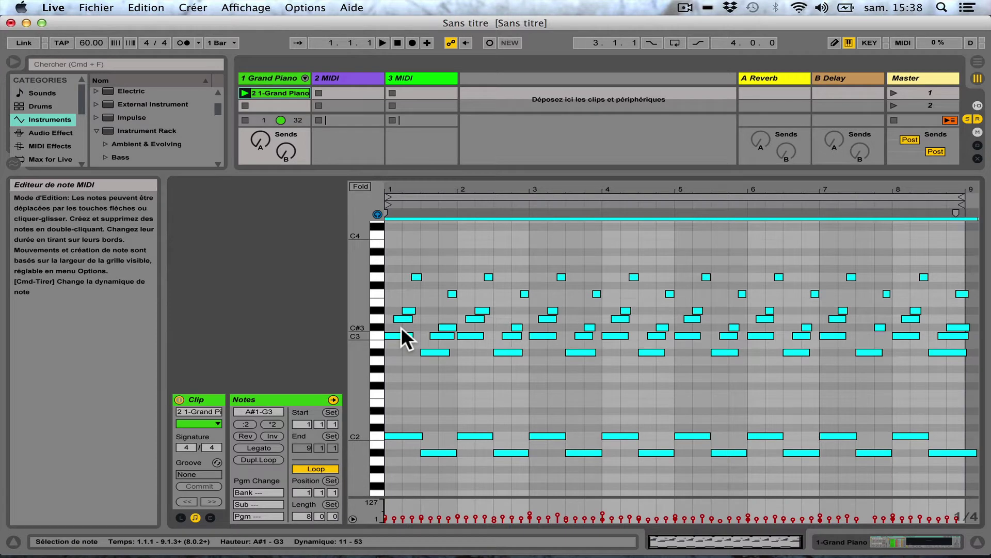
# Shrink the note editor to restore the full Session mixer view, and display the Grand Piano track's devices.
pyautogui.moveTo(354, 174); pyautogui.dragTo(354, 383)
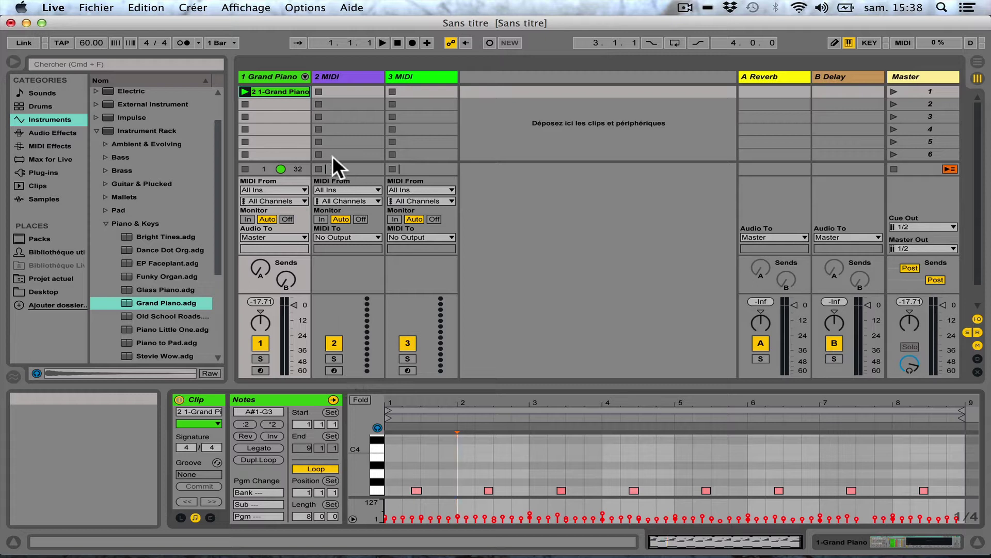
pyautogui.click(265, 71)
pyautogui.click(266, 70)
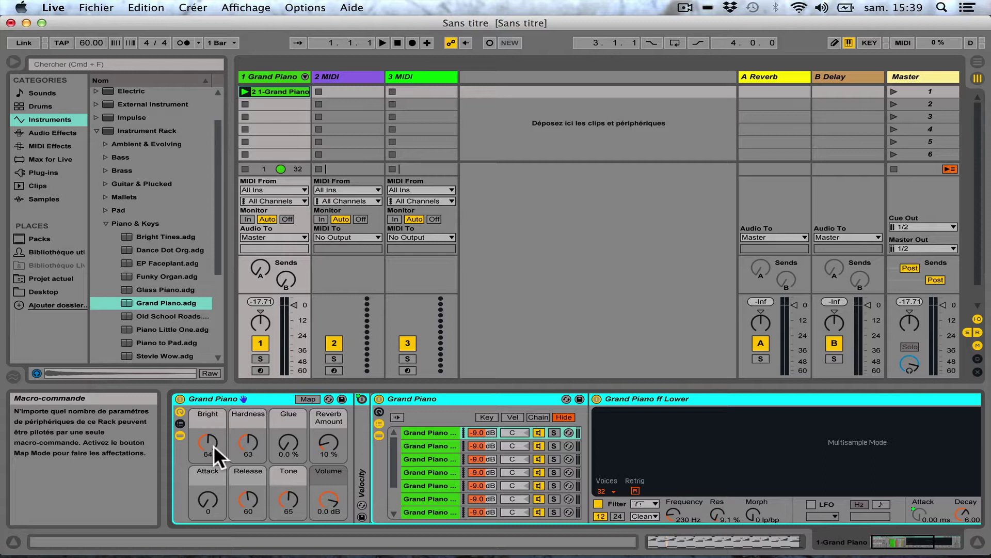
# Turn on the metronome and arm the 2 MIDI track for recording.
pyautogui.press('Right')
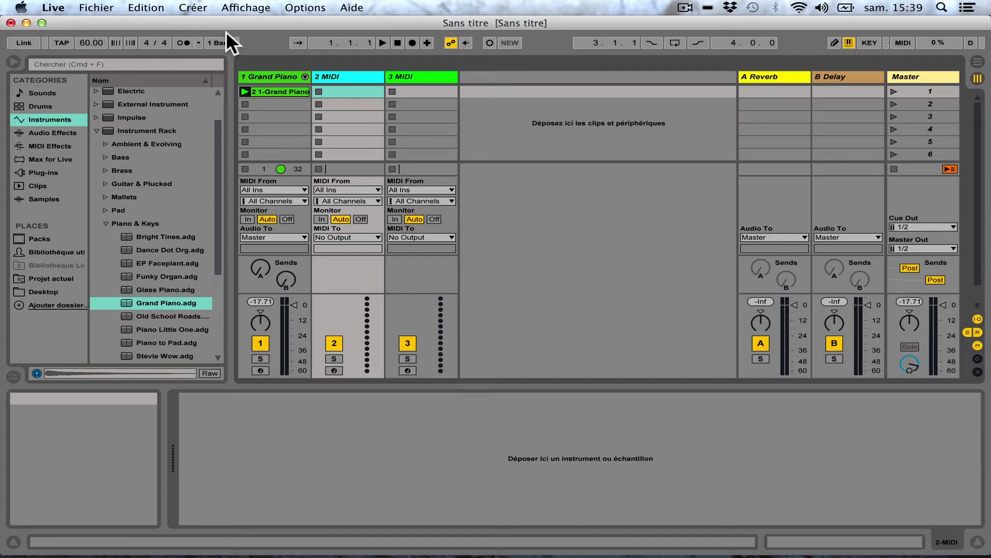
pyautogui.click(183, 41)
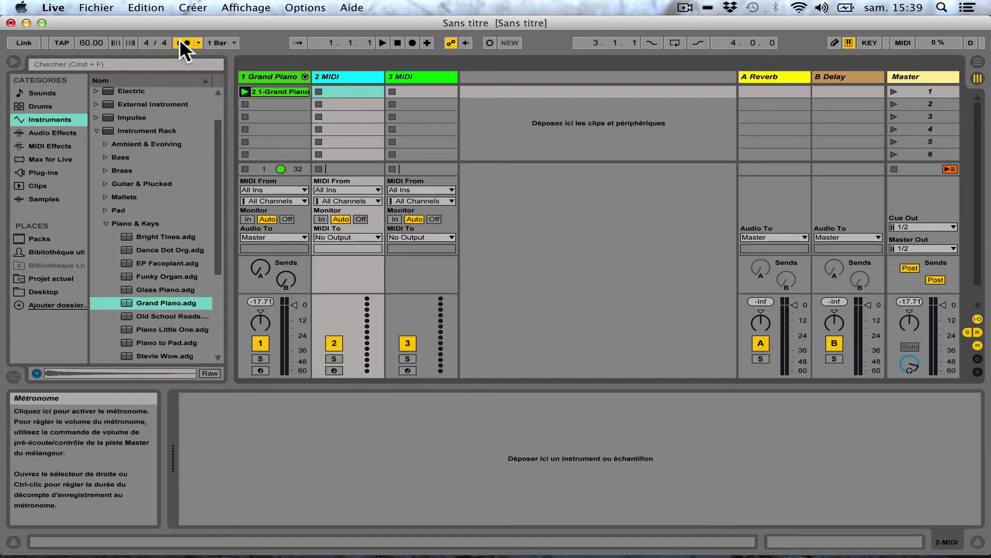
pyautogui.click(334, 370)
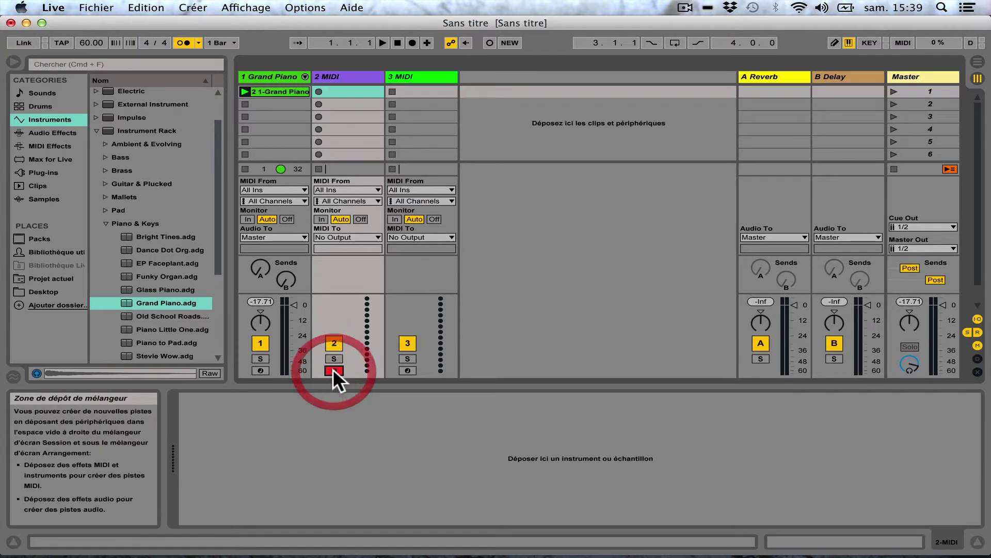
# Preview the Strings instrument rack presets, load M Tron Strings onto the 2 MIDI track, and set that track's volume to -12 dB.
pyautogui.click(105, 221)
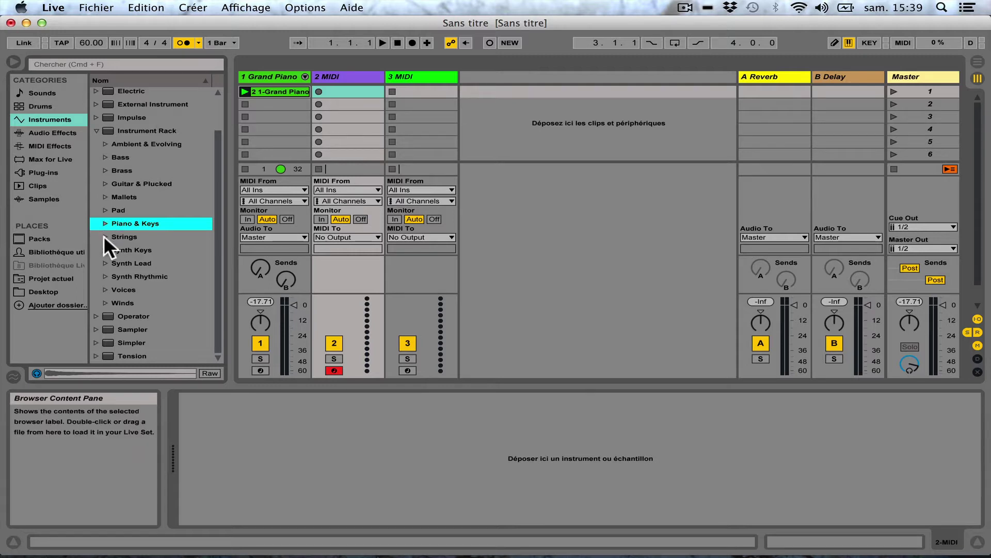
pyautogui.click(103, 235)
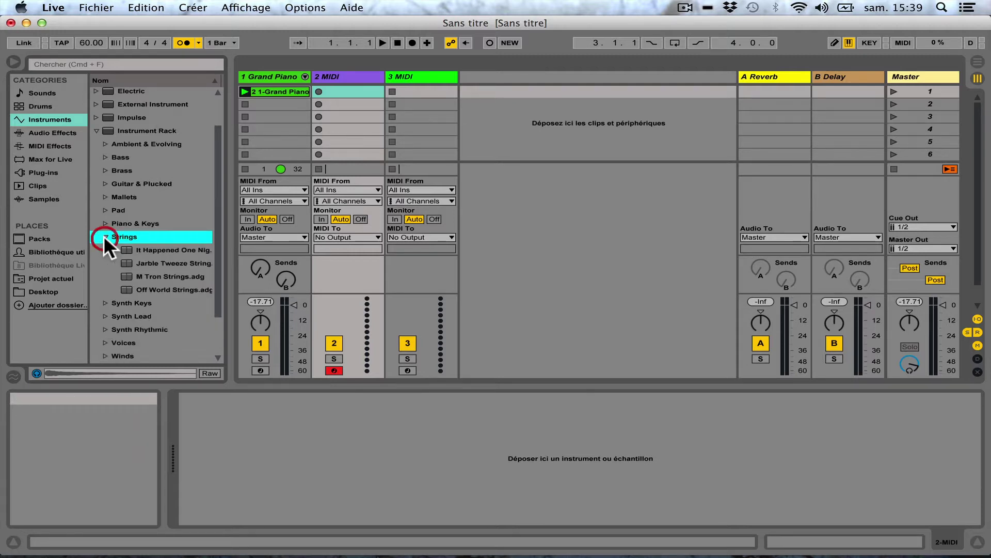
pyautogui.click(153, 248)
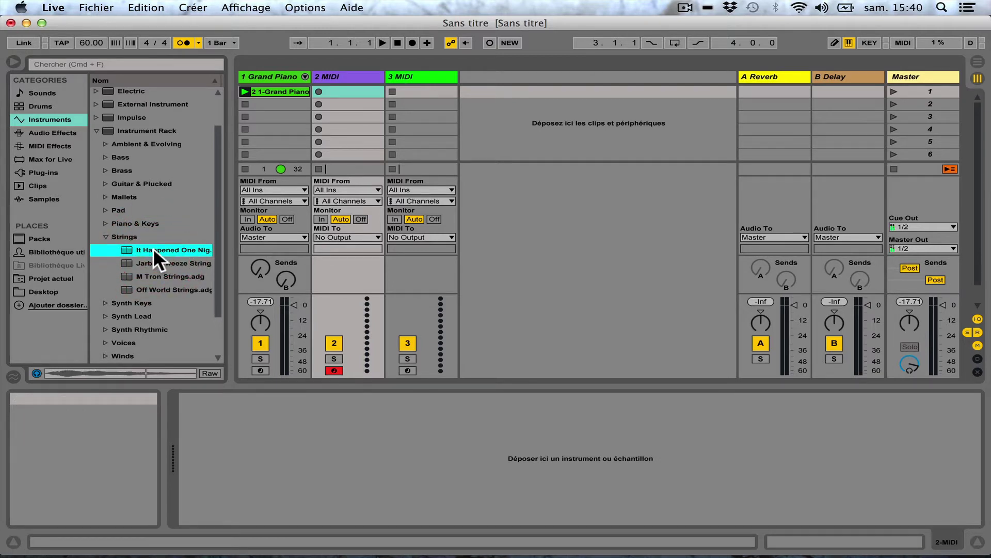
pyautogui.press('Down')
pyautogui.press('Down')
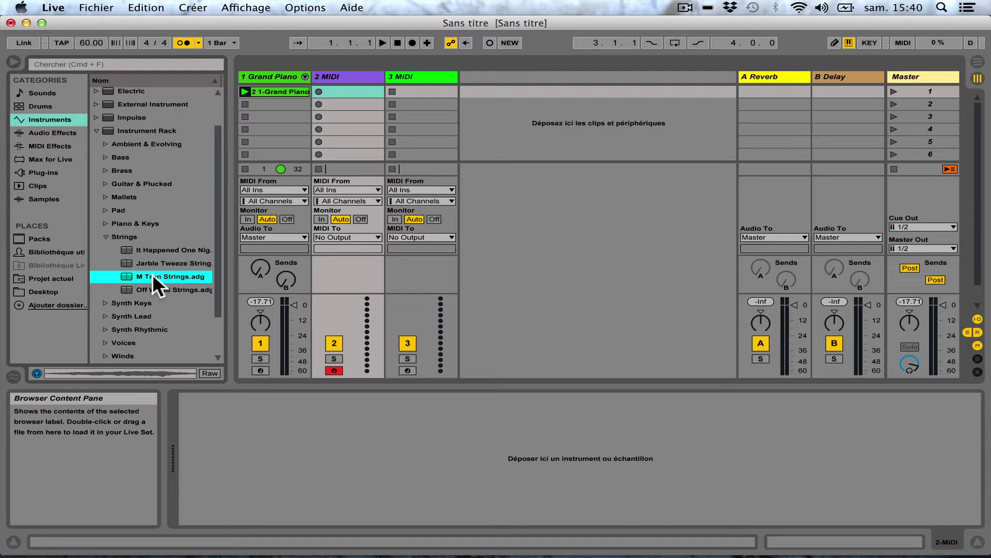
pyautogui.doubleClick(153, 276)
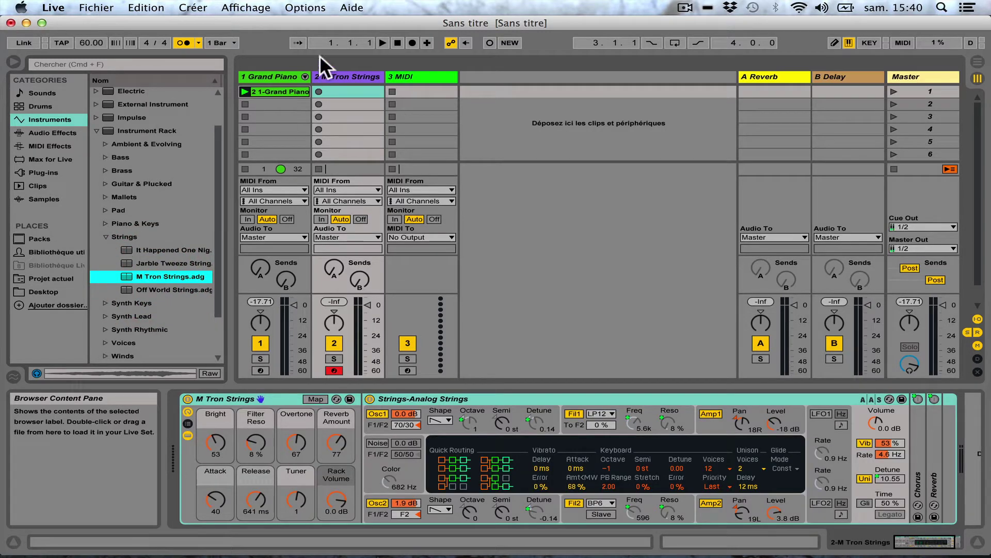
pyautogui.click(339, 73)
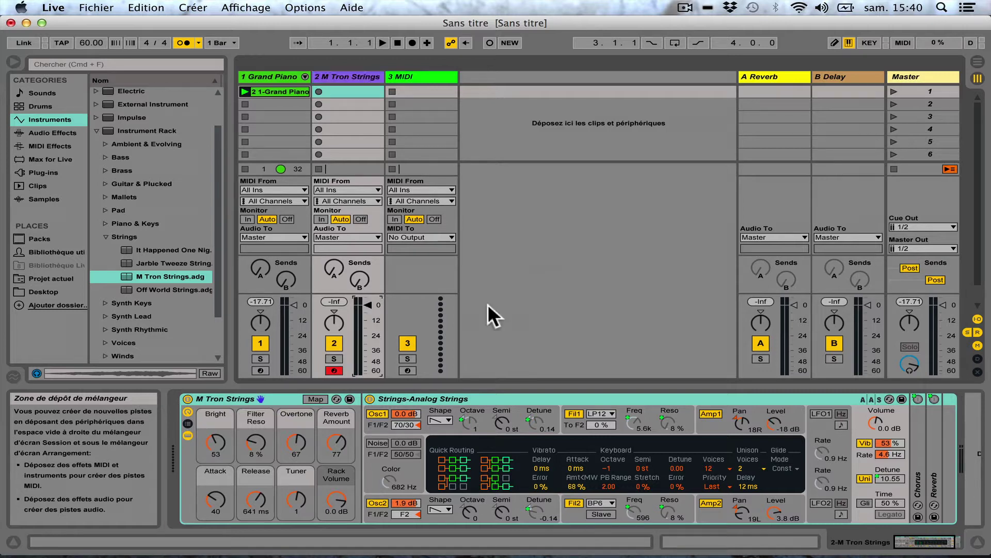
pyautogui.moveTo(367, 305); pyautogui.dragTo(367, 320)
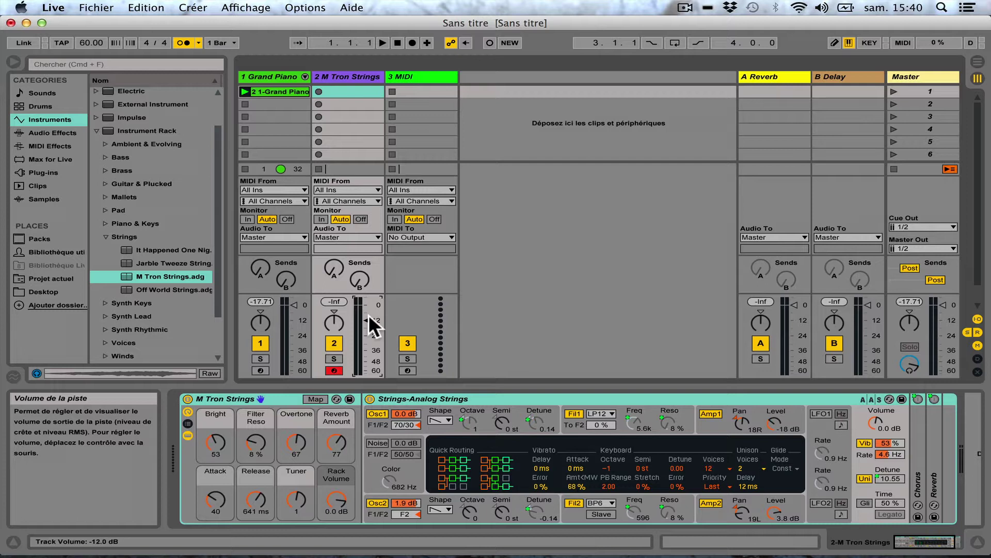
# Record an eight-bar clip in the first slot of the M Tron Strings track, and disarm the track once recording is stopped.
pyautogui.click(318, 90)
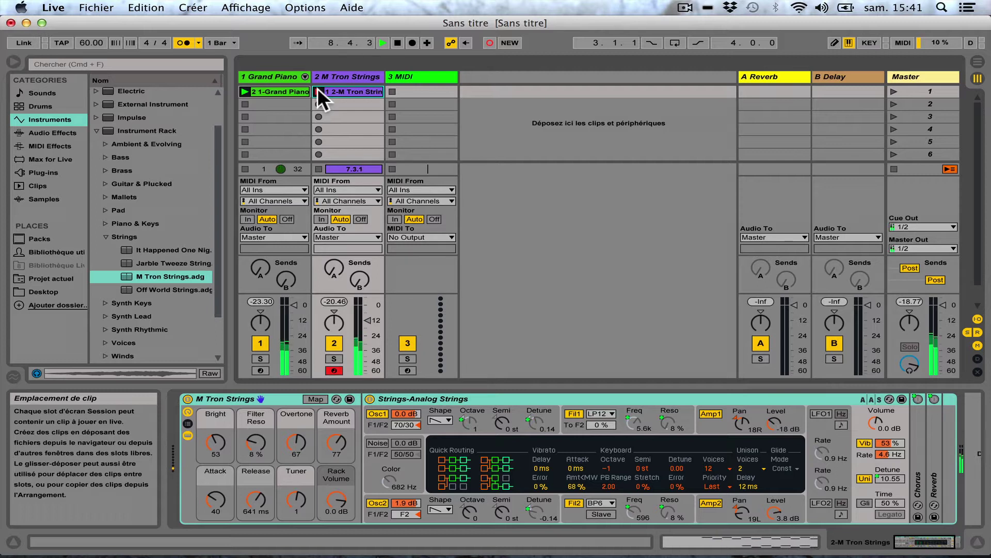
pyautogui.press('space')
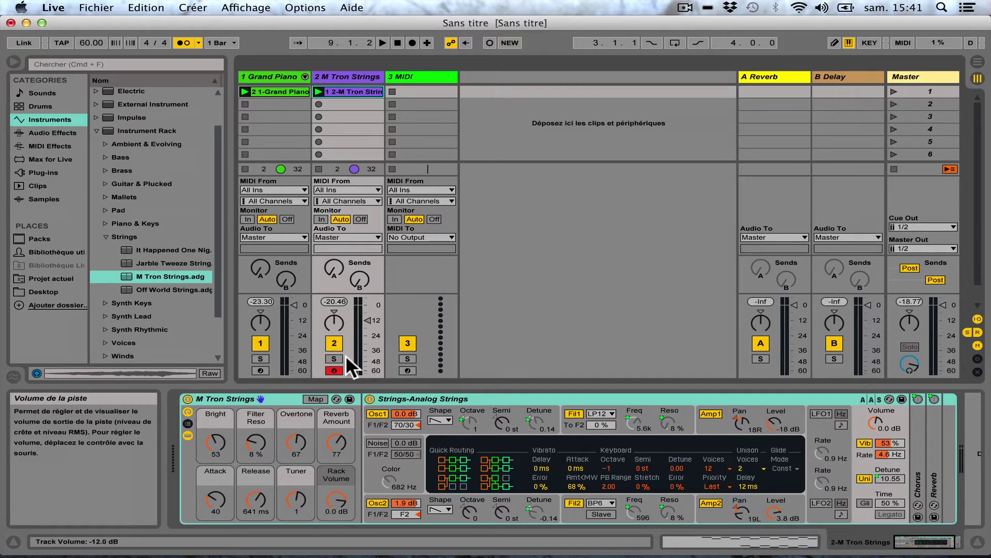
pyautogui.click(333, 368)
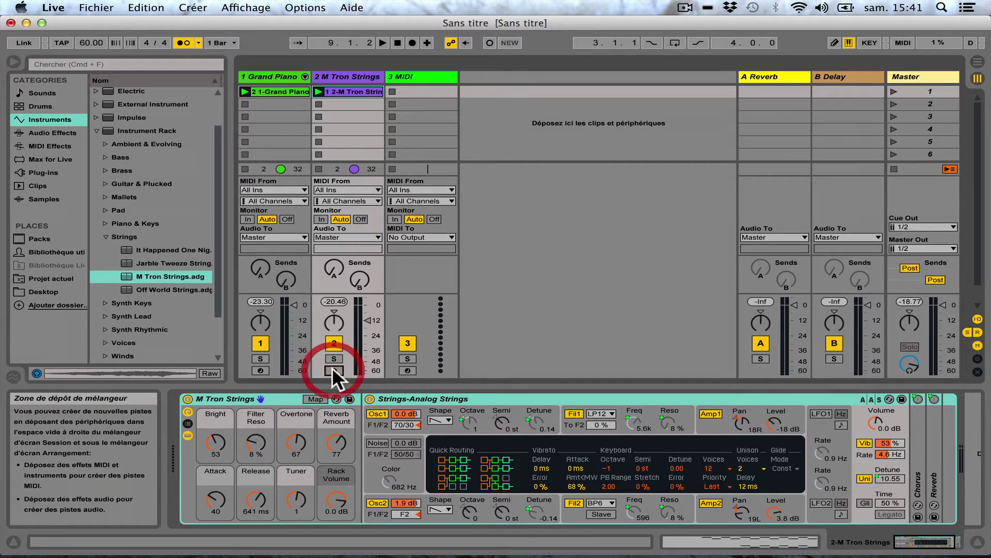
# Preview the Pad instrument rack presets, load Seashore Pad onto the 3 MIDI track, and set that track's volume to -11 dB.
pyautogui.click(419, 77)
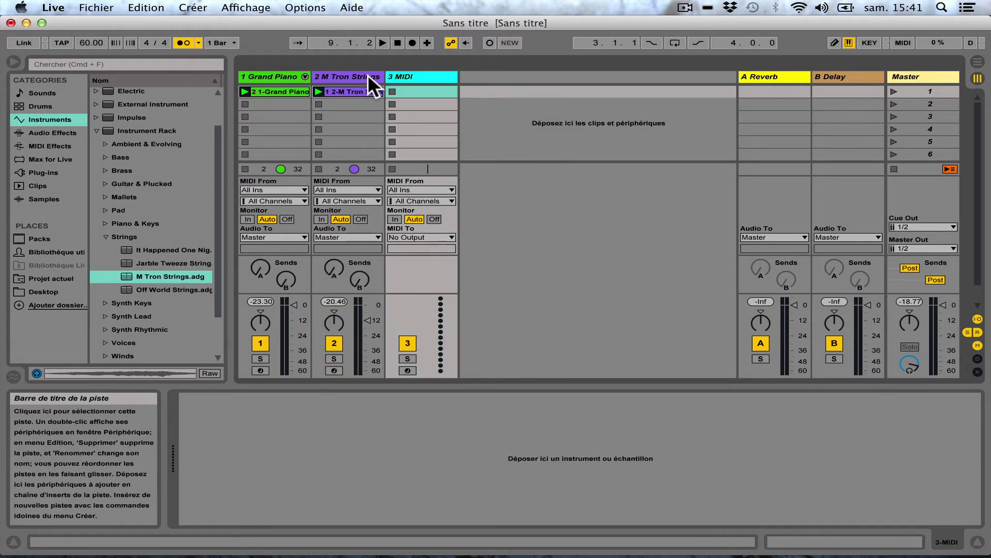
pyautogui.click(105, 236)
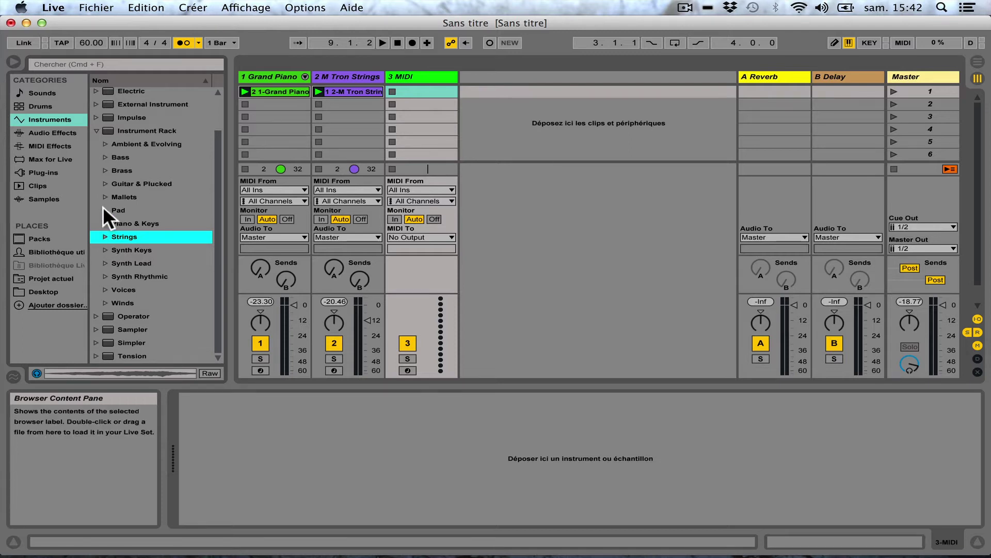
pyautogui.click(104, 209)
pyautogui.click(105, 210)
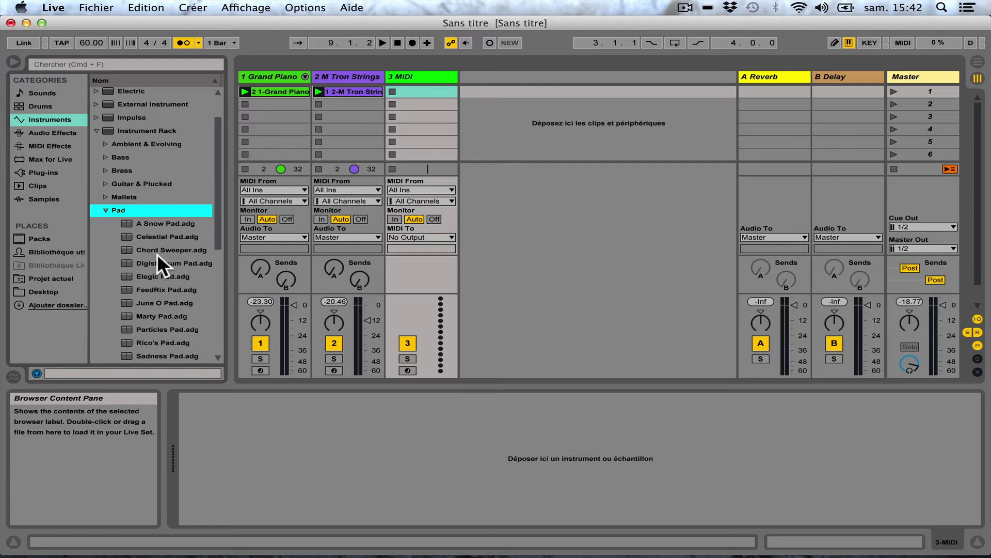
pyautogui.press('Down')
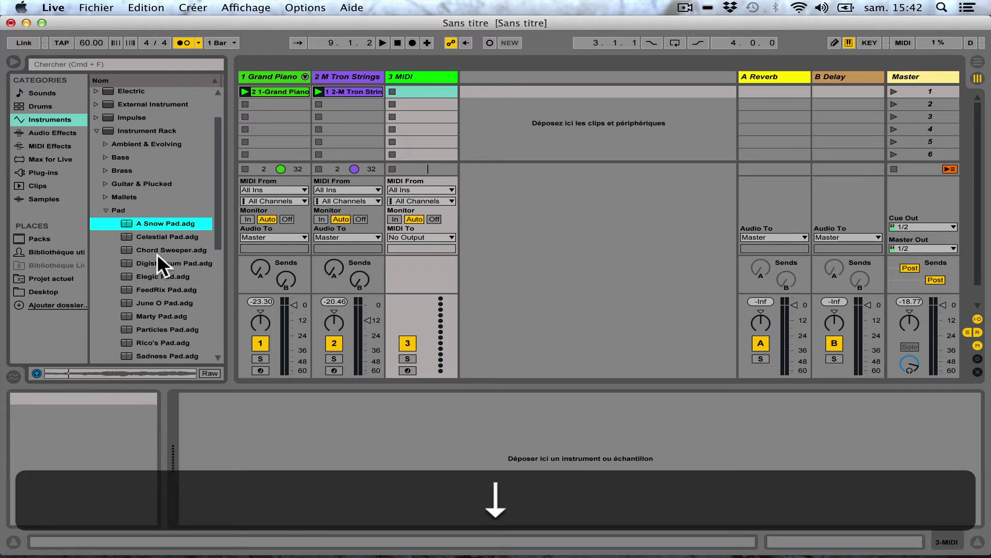
pyautogui.press('Down')
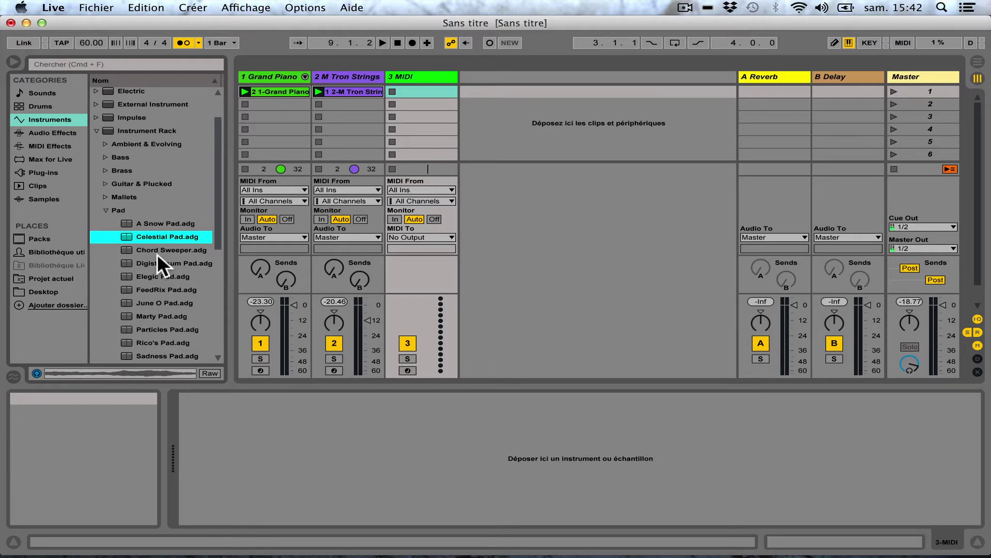
pyautogui.press('Down')
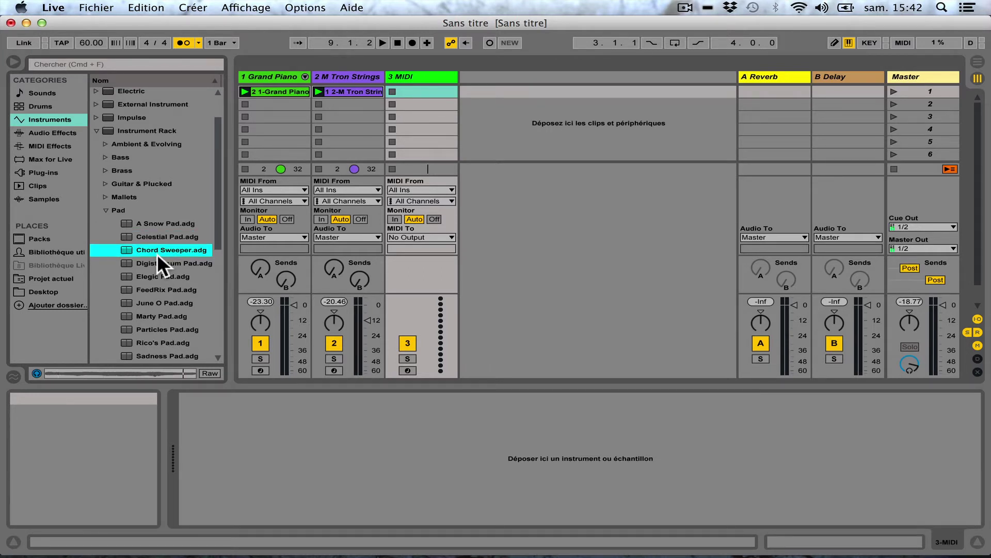
pyautogui.press('Down')
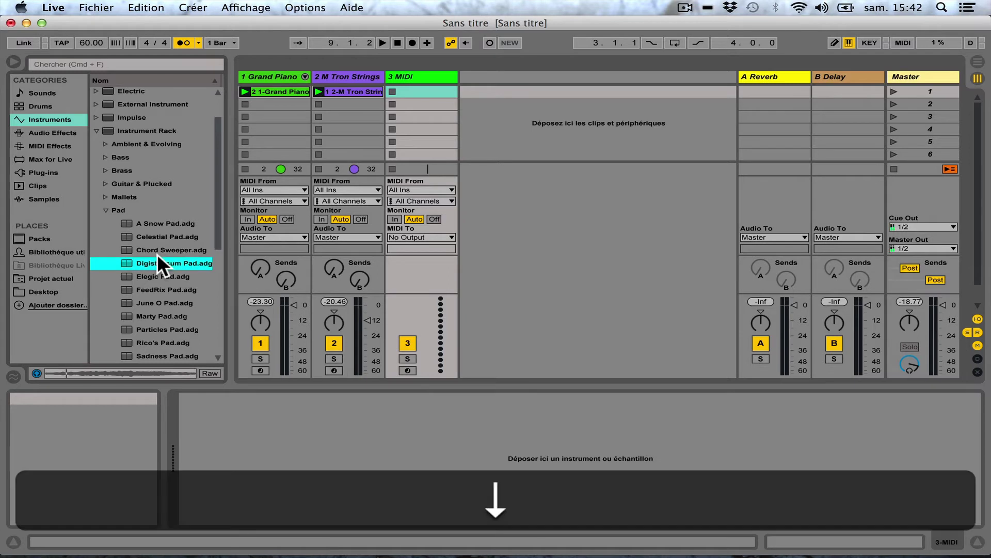
pyautogui.press('Down')
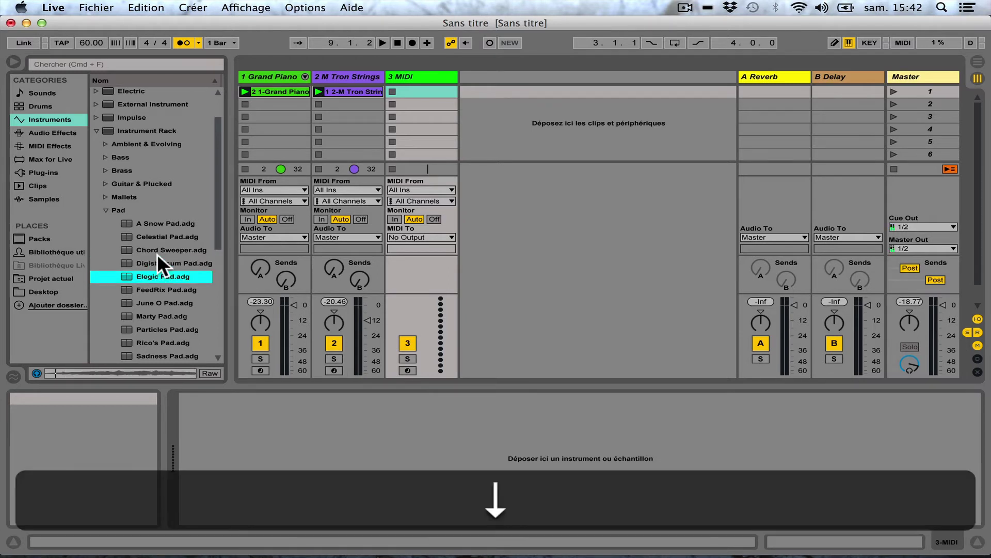
pyautogui.press('Down')
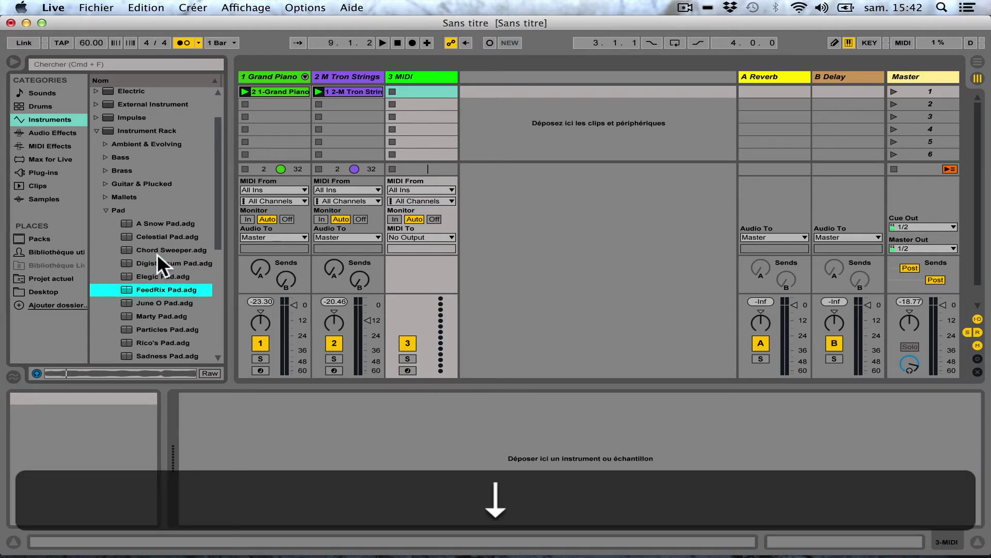
pyautogui.press('Down')
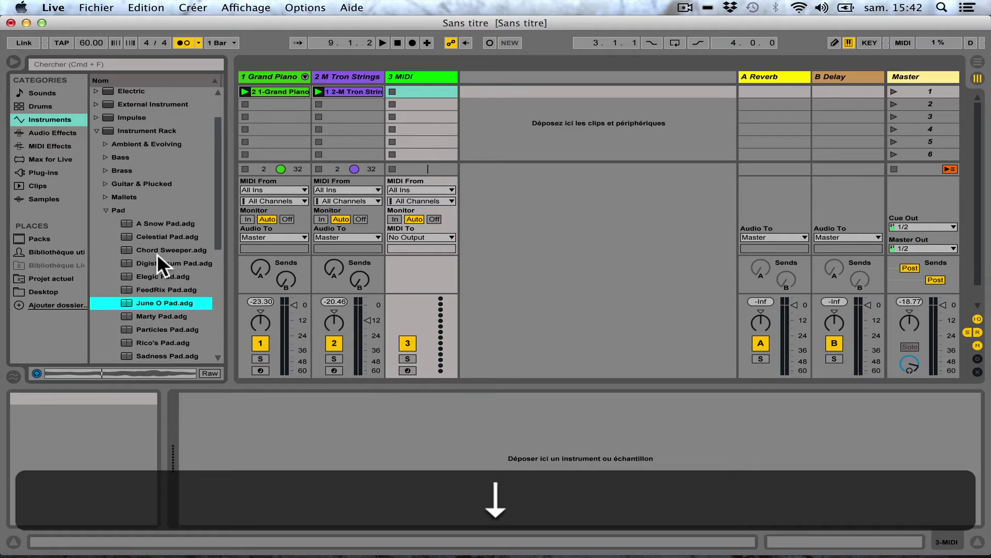
pyautogui.press('Down')
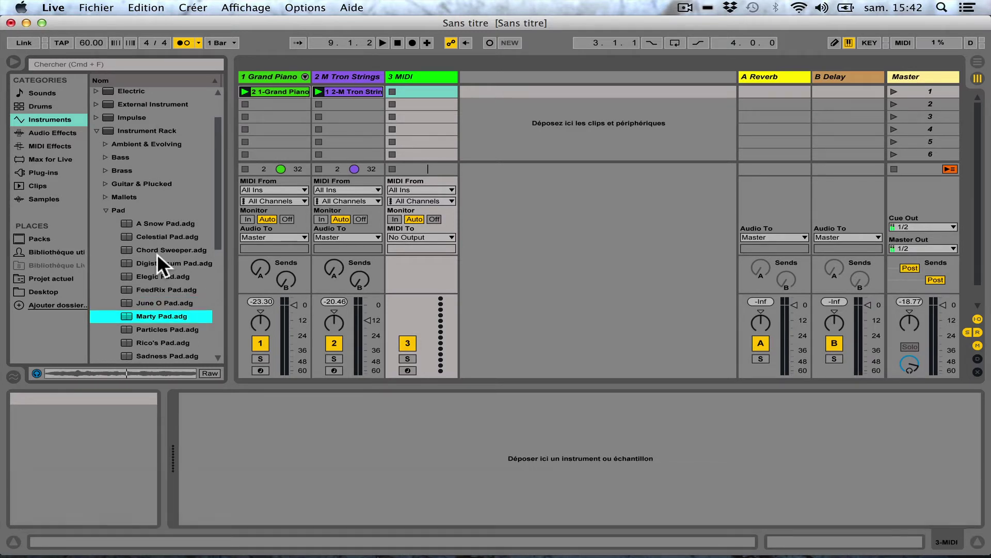
pyautogui.press('Down')
pyautogui.press('Down')
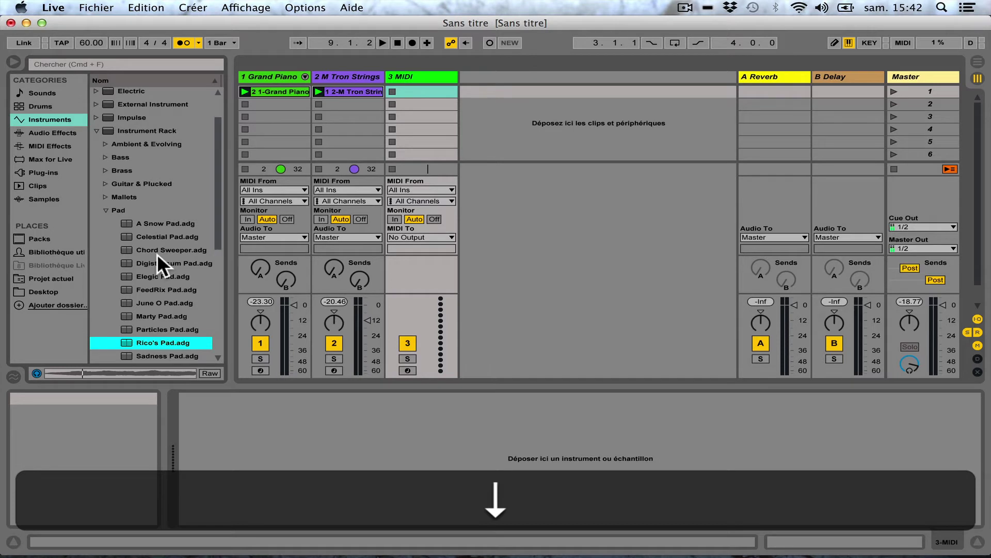
pyautogui.press('Down')
pyautogui.press('Down')
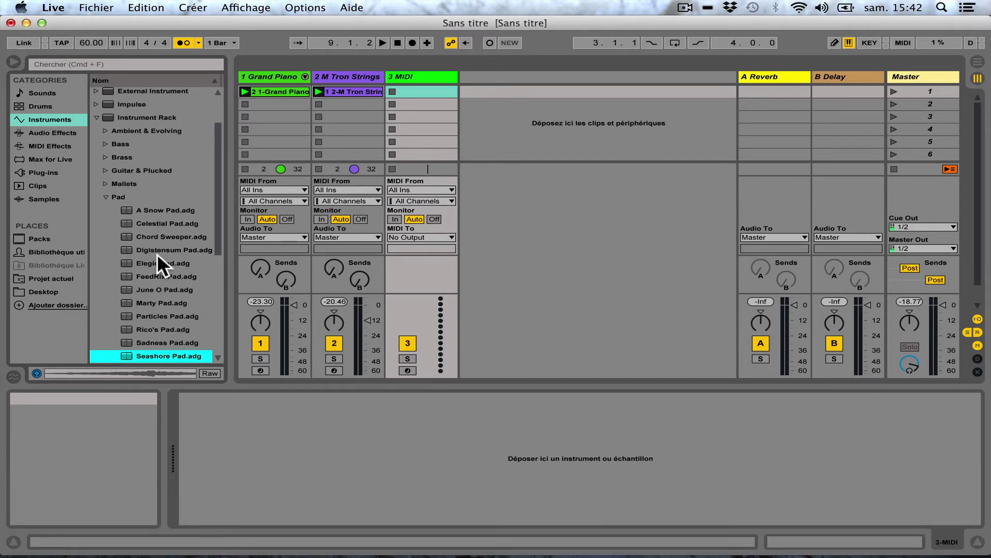
pyautogui.doubleClick(154, 355)
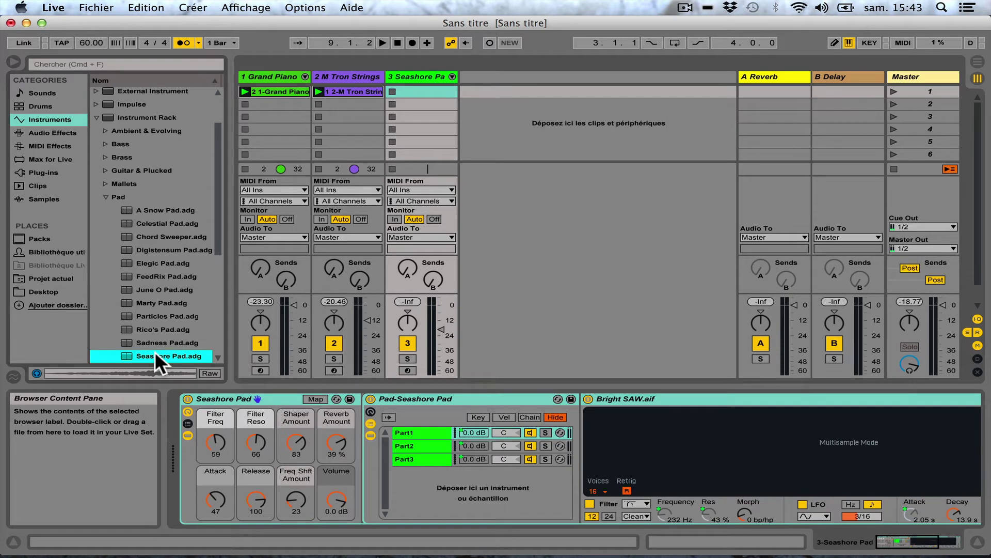
pyautogui.moveTo(441, 330); pyautogui.dragTo(439, 317)
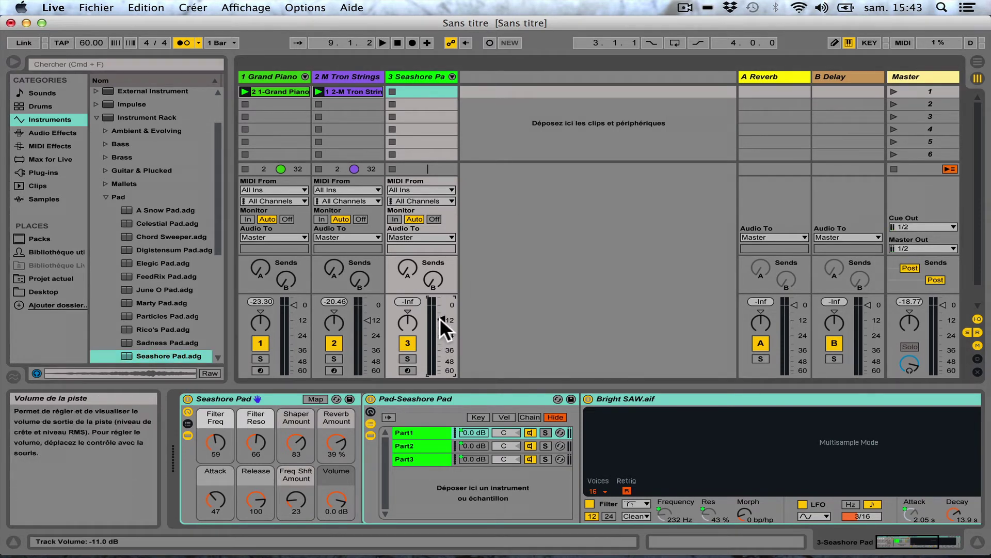
# Arm the Seashore Pad track, record an 11-bar clip in its first slot, and return the song position to 1.1.1.
pyautogui.click(406, 369)
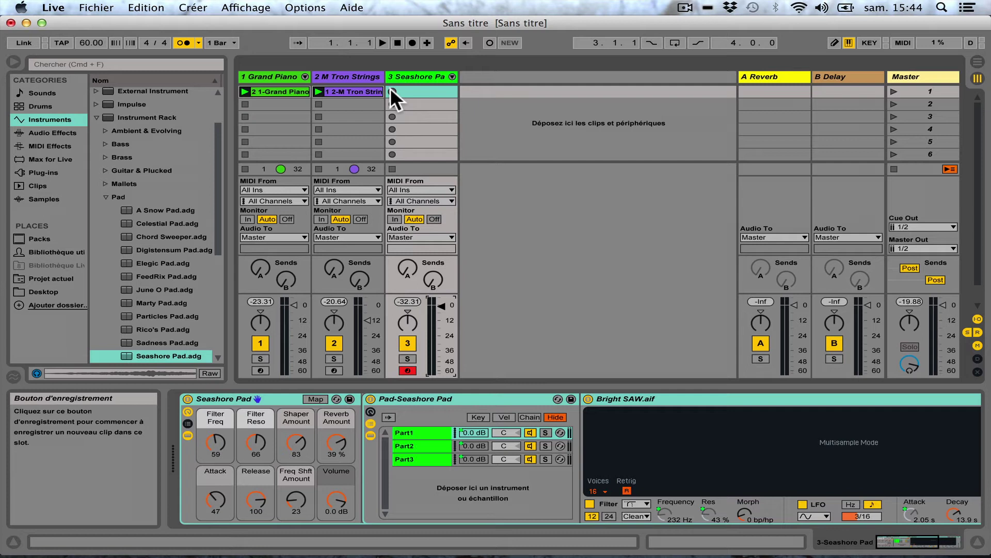
pyautogui.click(391, 91)
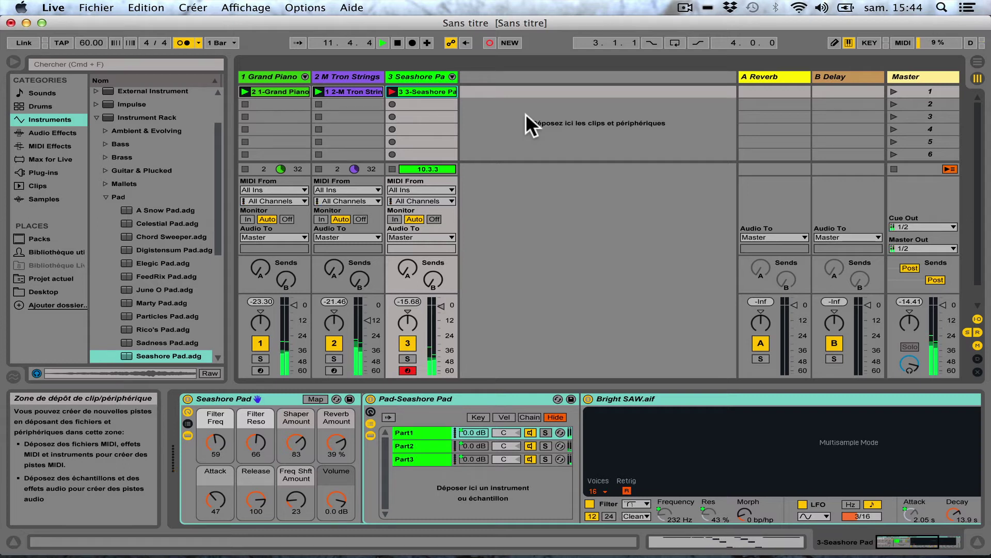
pyautogui.press('space')
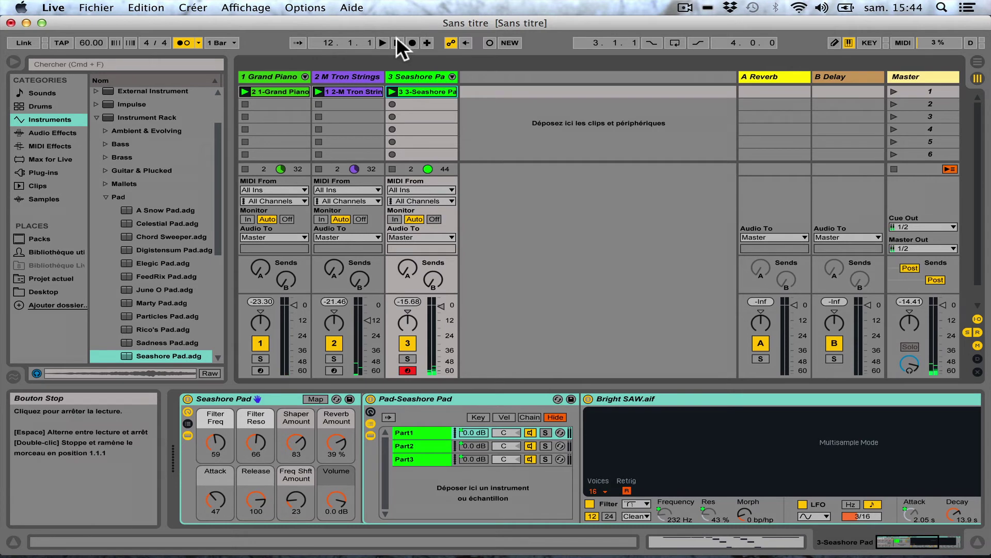
pyautogui.click(397, 43)
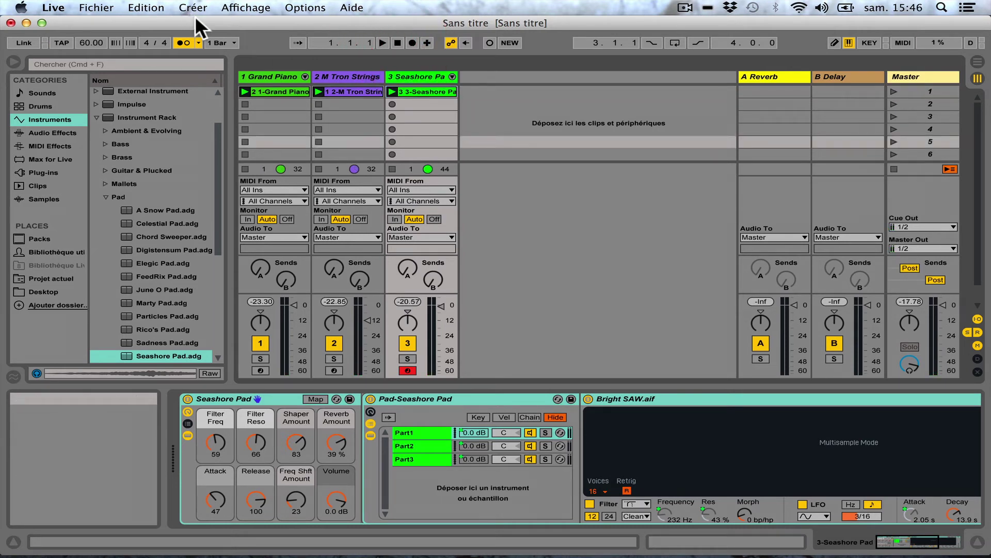
# Turn off the metronome and play scene 1 to hear the three clips together, stopping back at 1.1.1.
pyautogui.click(182, 41)
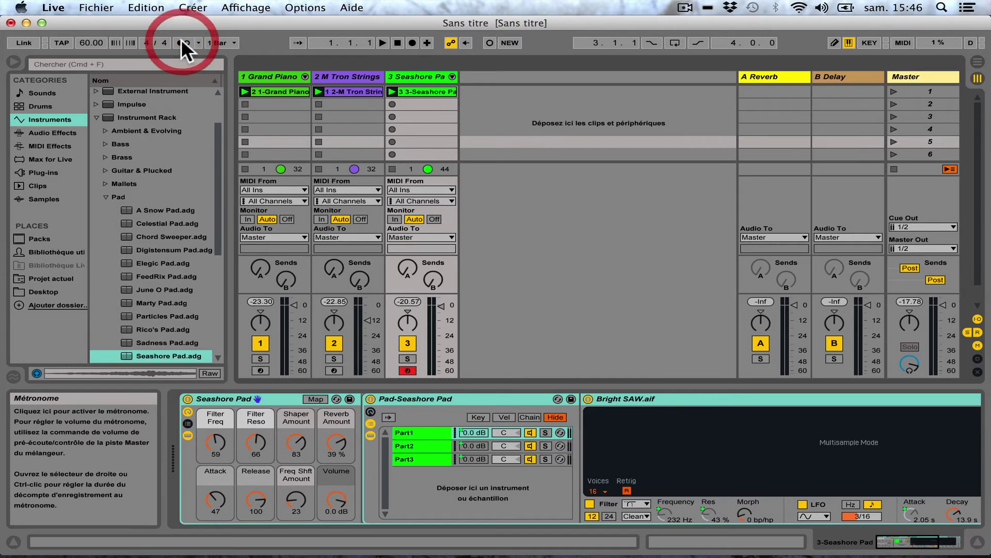
pyautogui.click(519, 101)
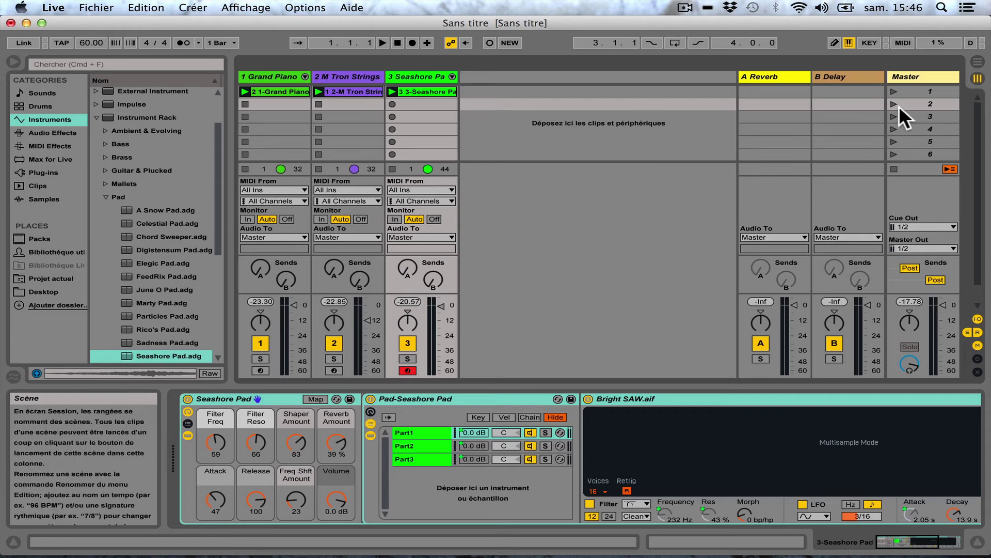
pyautogui.click(923, 91)
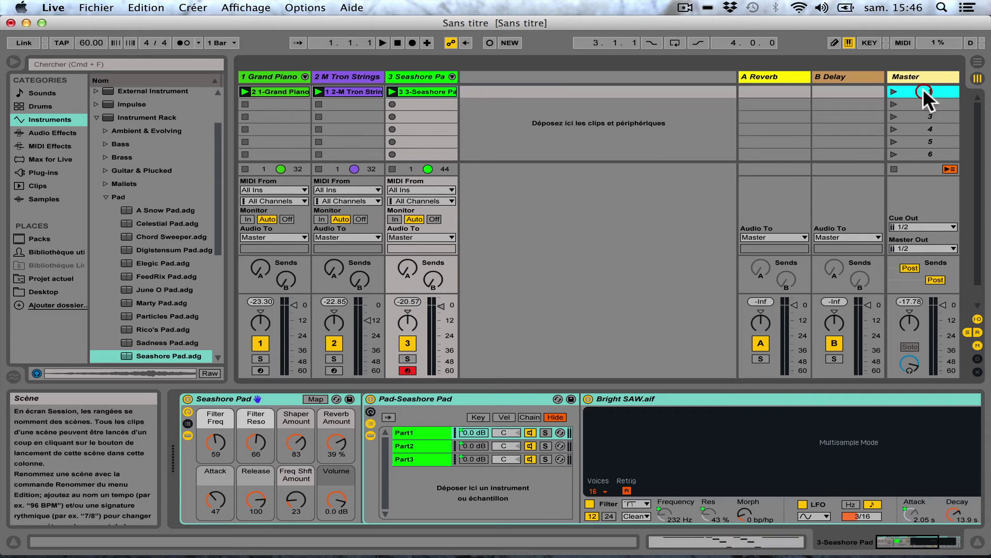
pyautogui.click(893, 90)
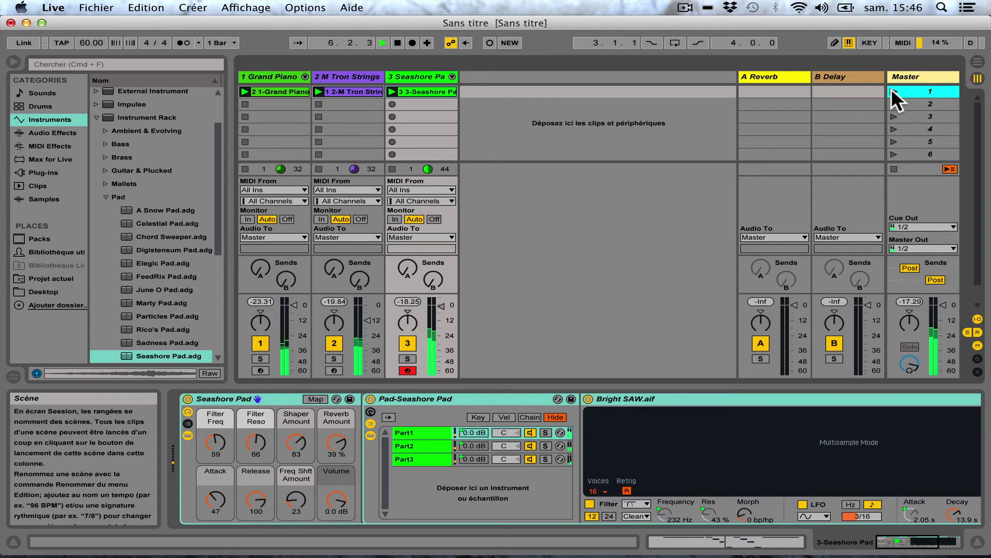
pyautogui.click(396, 42)
pyautogui.click(397, 41)
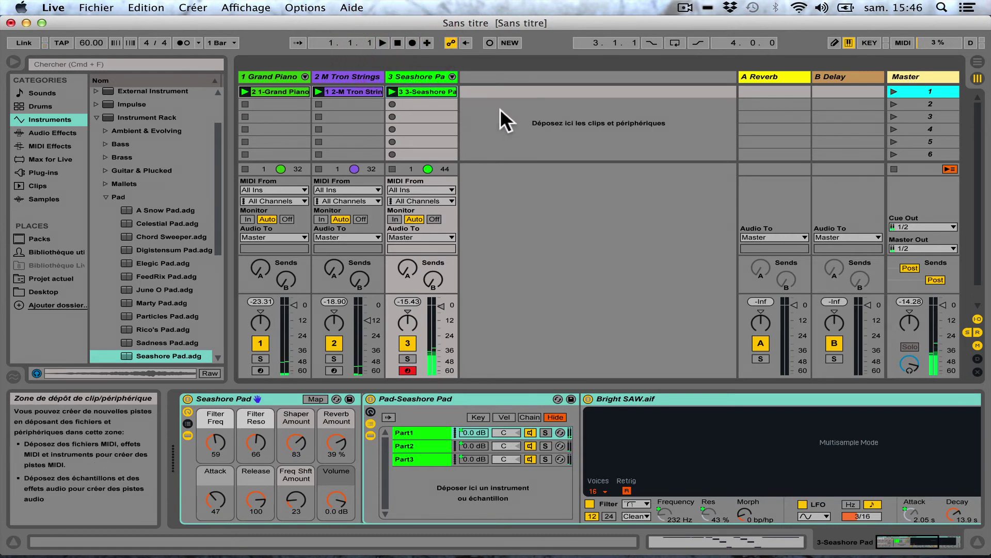
pyautogui.click(501, 115)
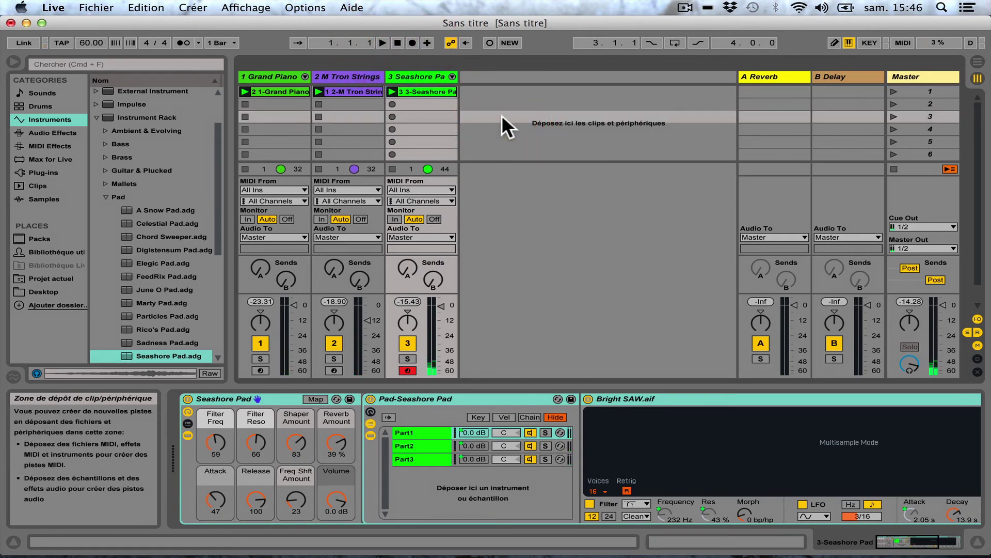